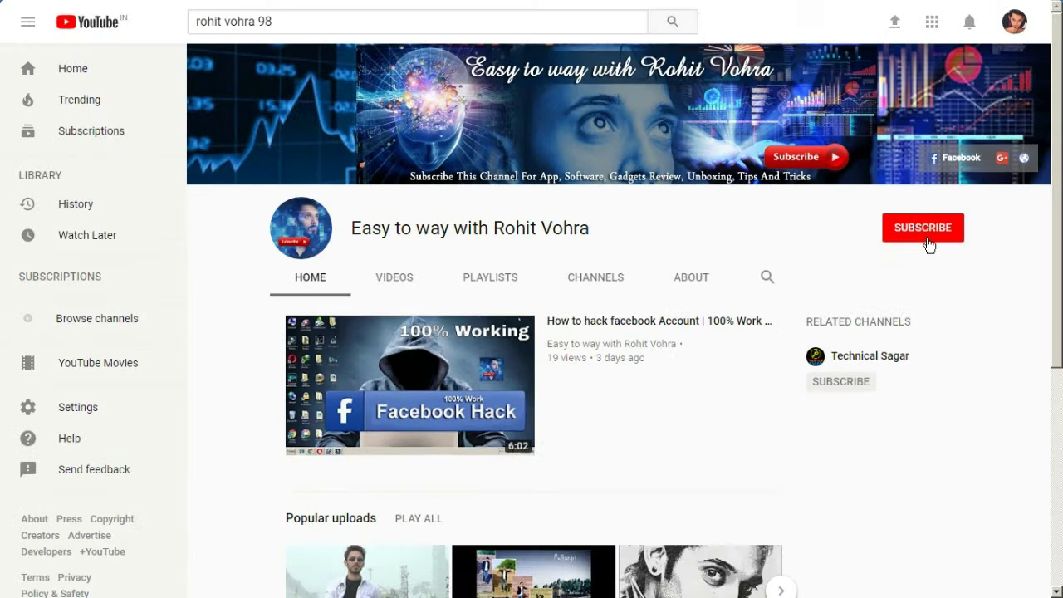
Subscribe to the tech tutorial channel on its open YouTube page.
left_click(926, 235)
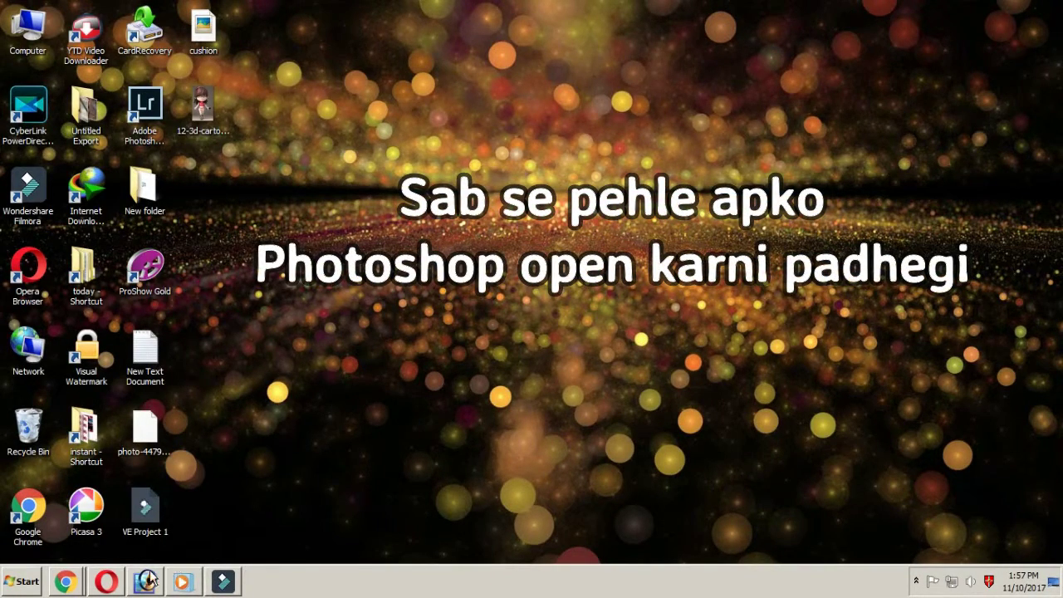
Open 12-3d-cartoon-girls-yuchirian.jpg in Photoshop, maximised, with the toolbox showing.
left_click(147, 580)
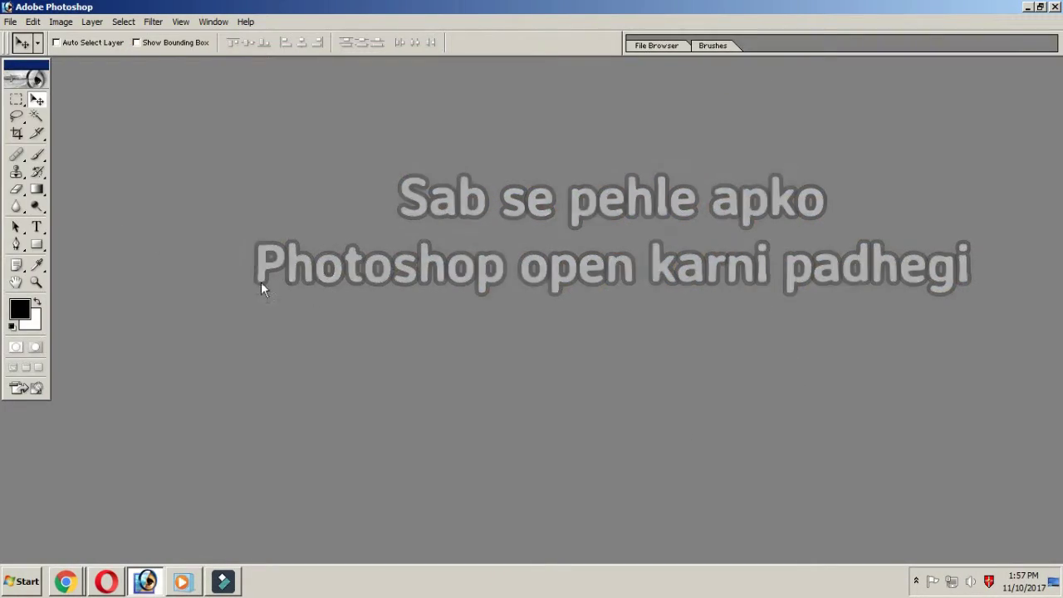
left_click(1028, 8)
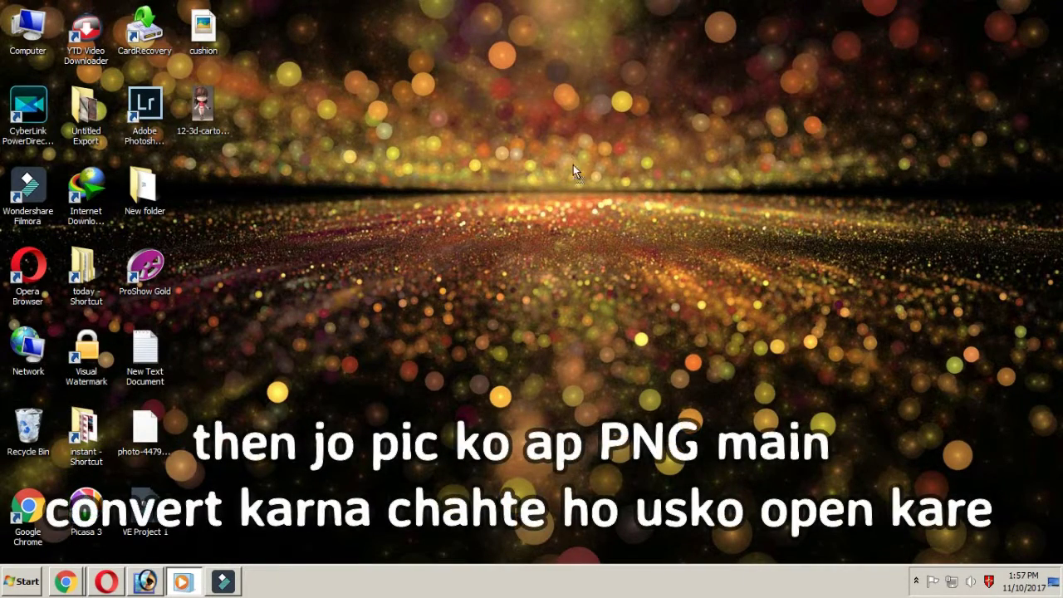
left_click_drag(183, 584, 446, 214)
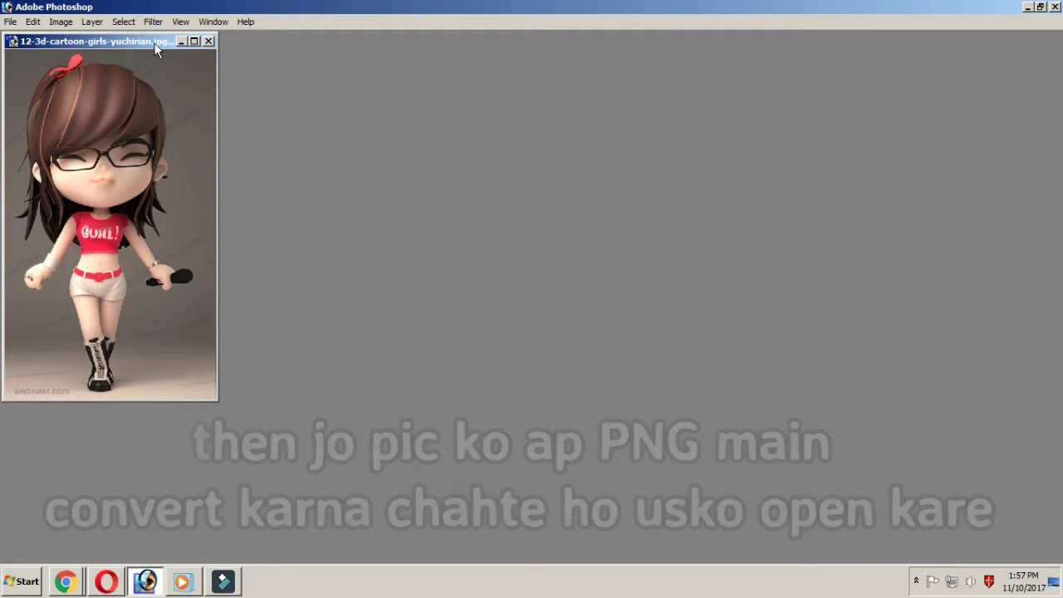
double_click(153, 43)
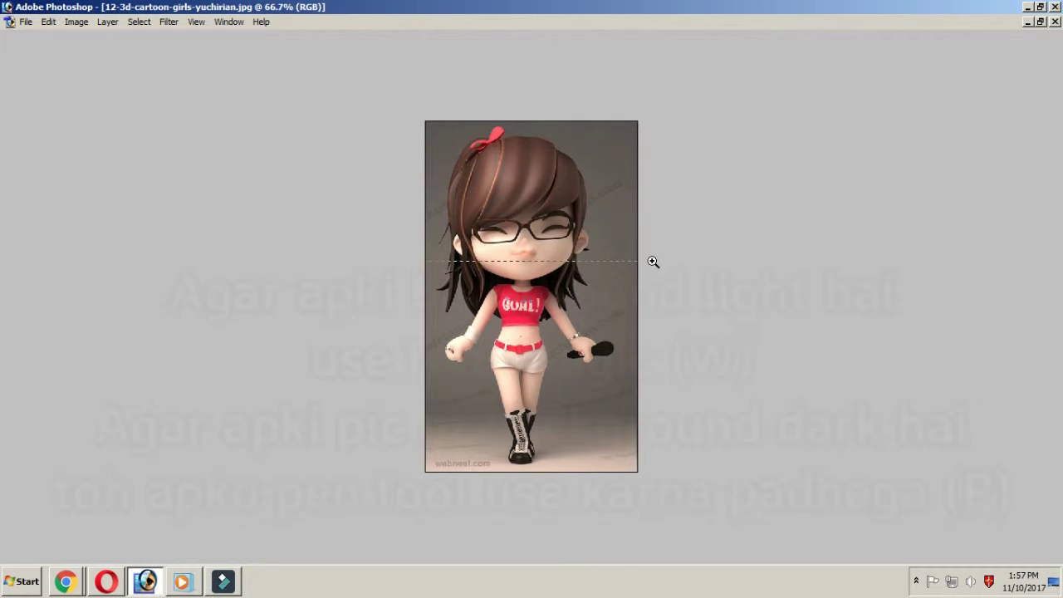
left_click_drag(426, 261, 653, 262)
scroll(577, 294, "down", 5)
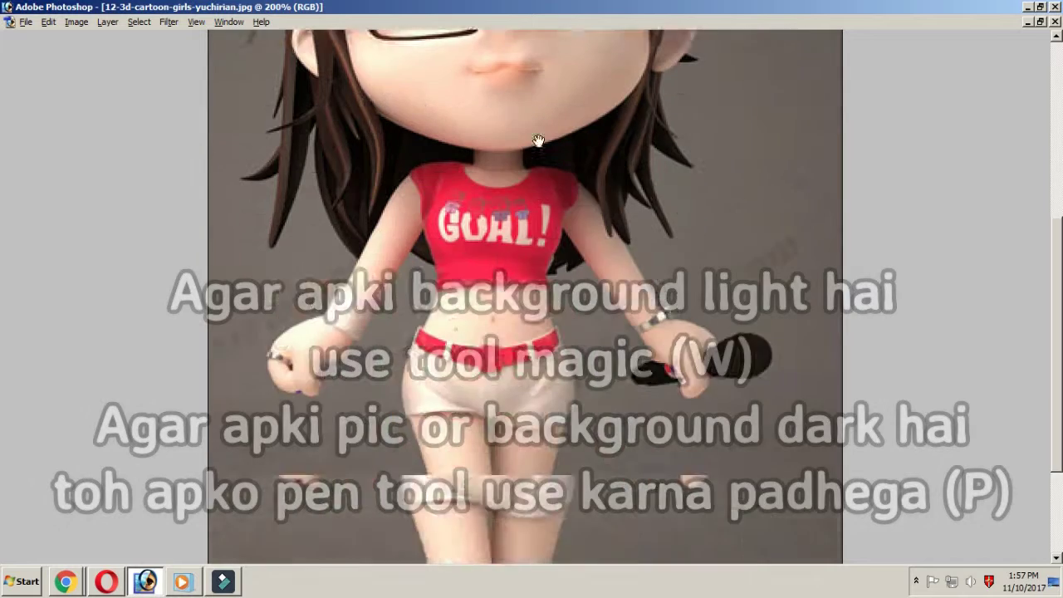
key("ctrl+minus")
key("ctrl+minus")
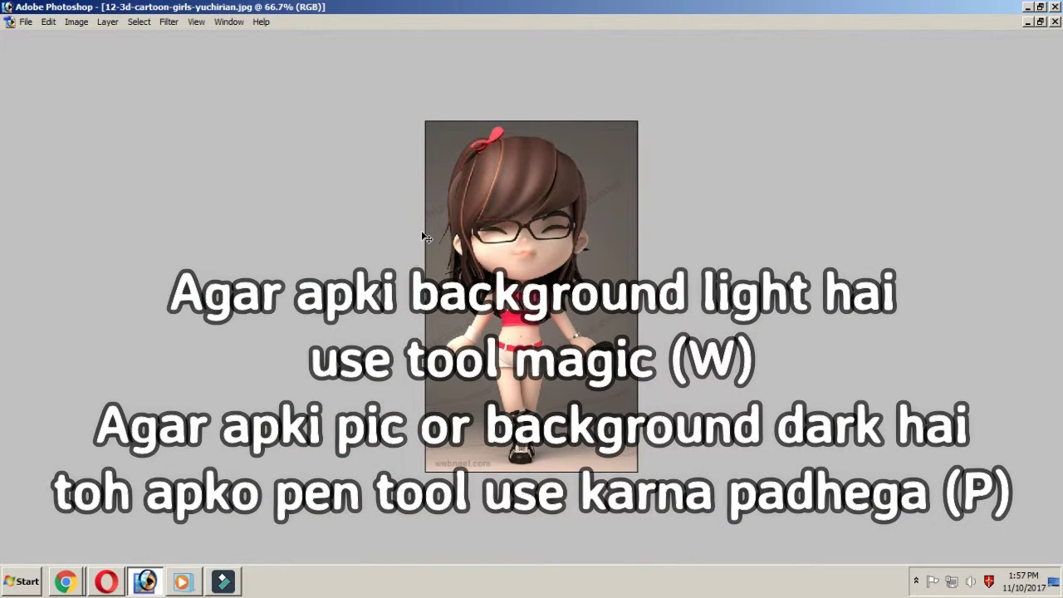
key("Tab")
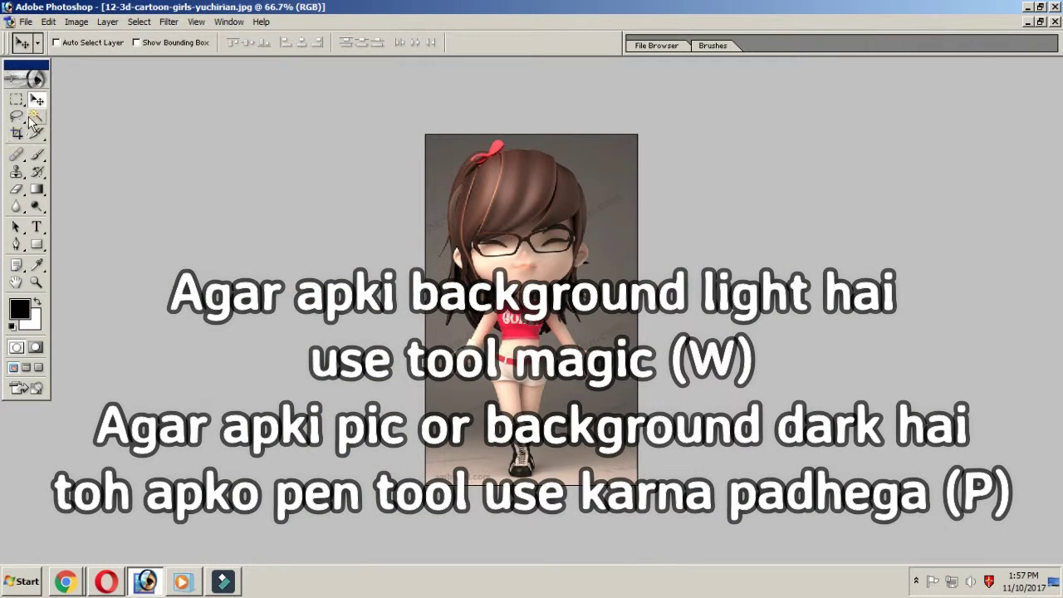
Magic-wand select the grey background, adding the left, lower and right-side areas.
left_click(36, 120)
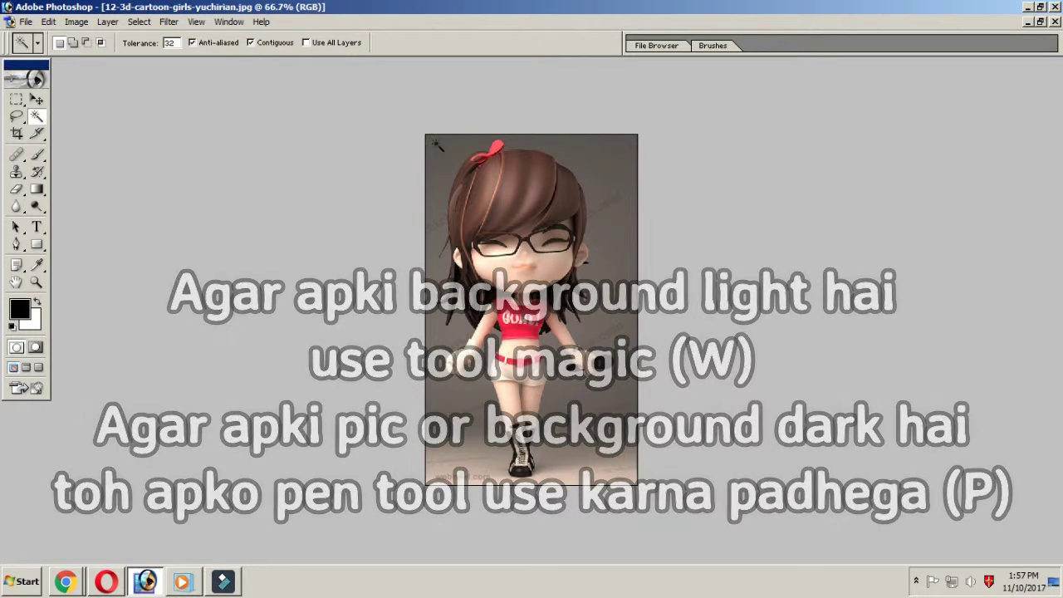
key("ctrl+plus")
left_click(387, 85)
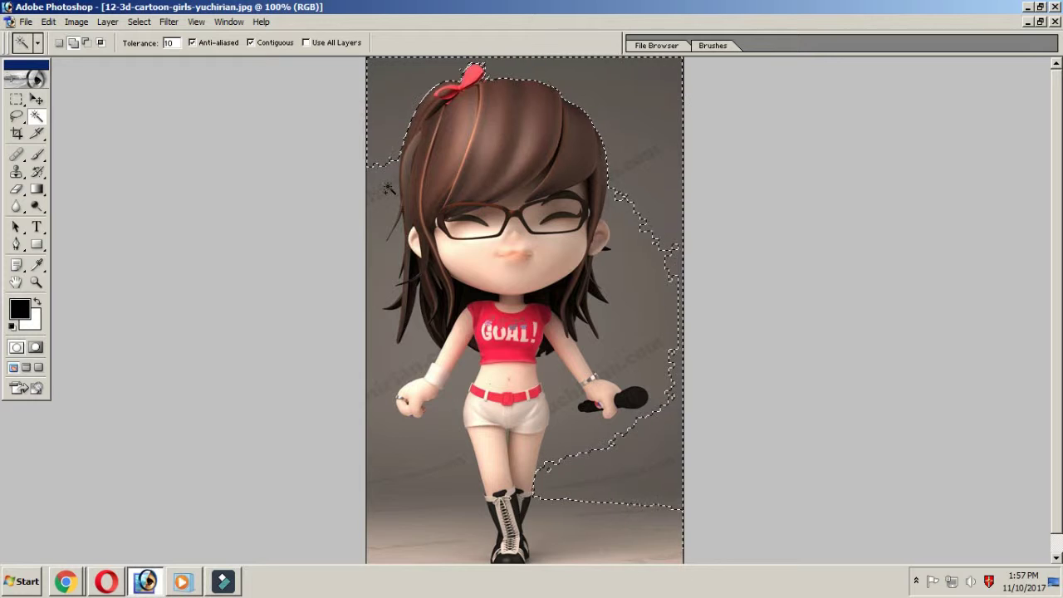
left_click(384, 331, "shift")
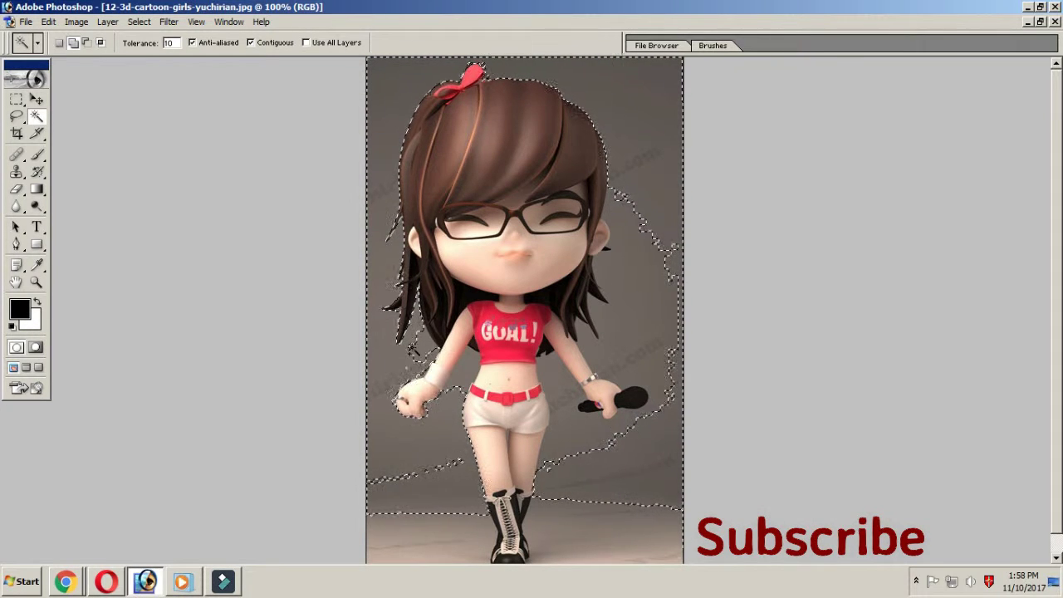
left_click(425, 481, "shift")
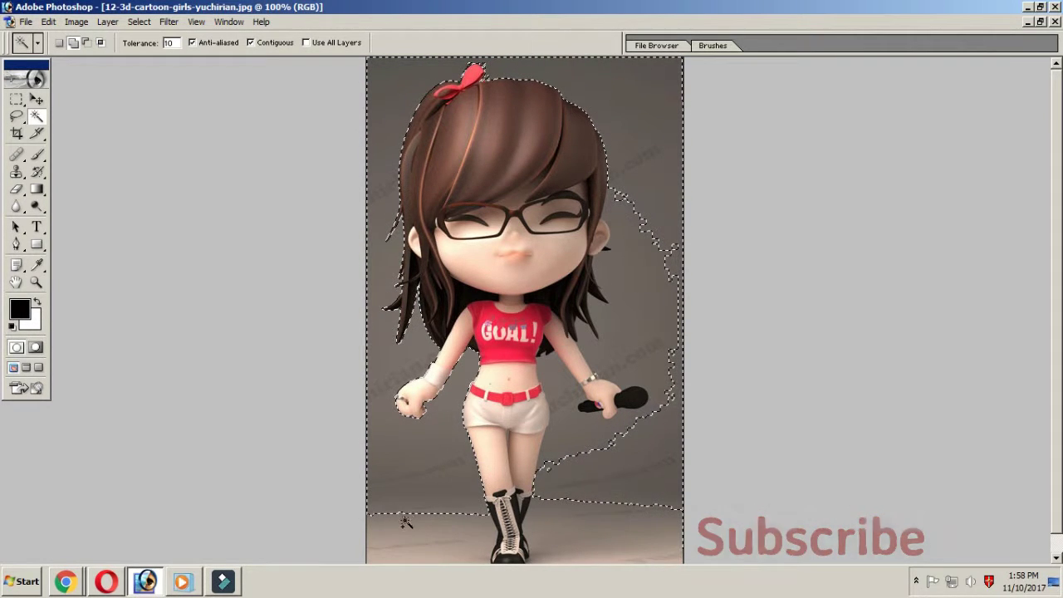
scroll(426, 249, "down", 1)
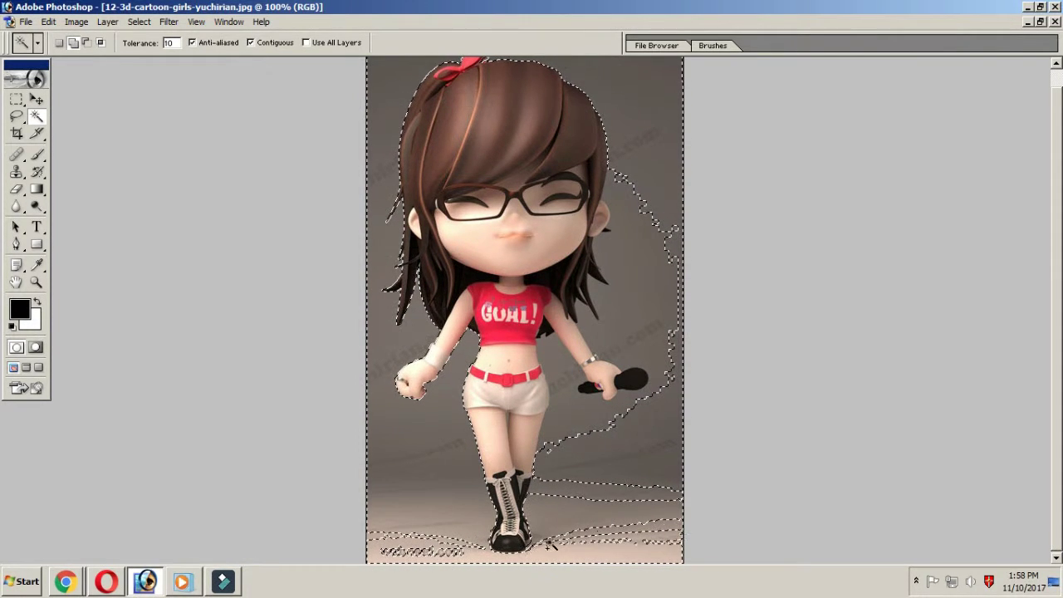
left_click(538, 485, "shift")
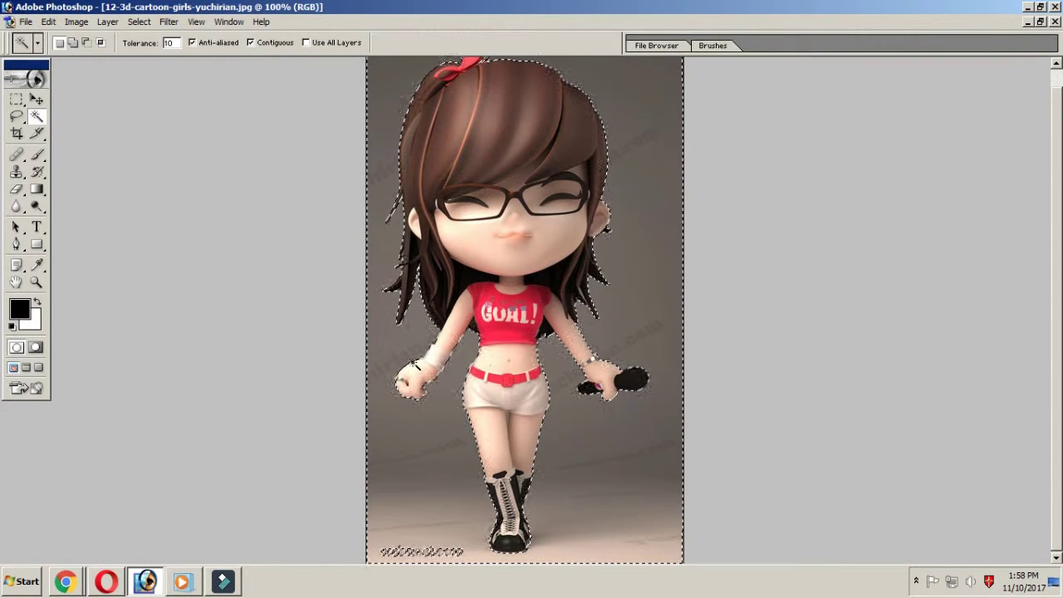
key("l")
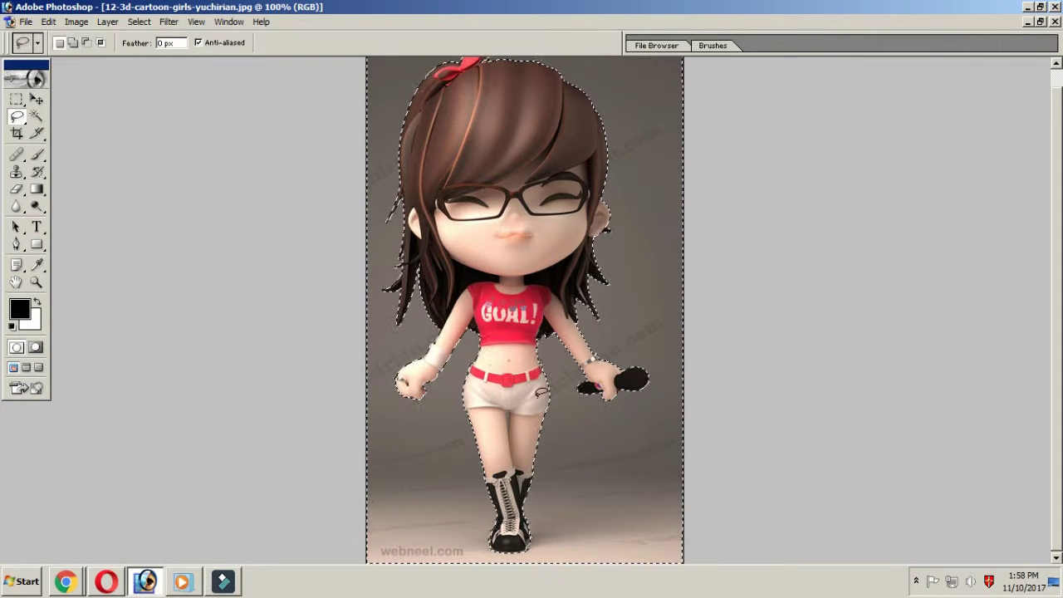
Add the image's top-right edge strip to the selection with the Lasso, checking by zooming.
key("ctrl+minus")
key("v")
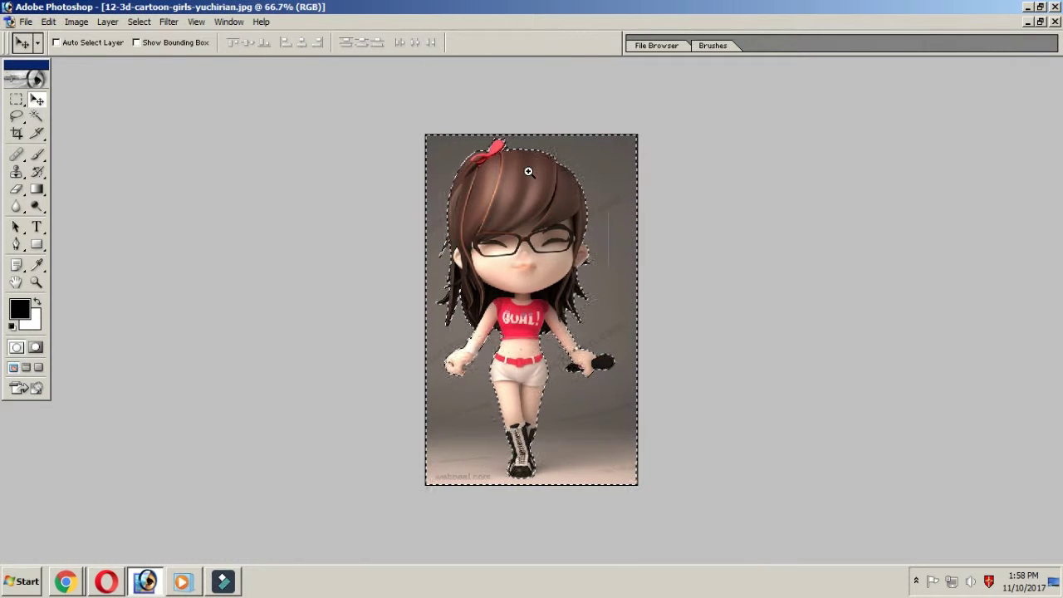
key("ctrl+plus")
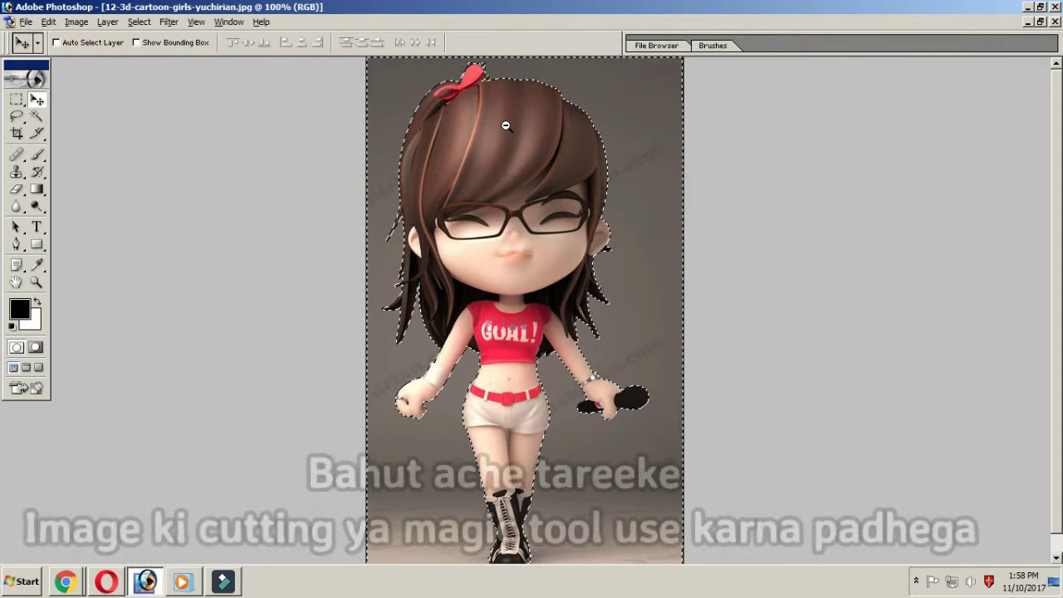
key("ctrl+minus")
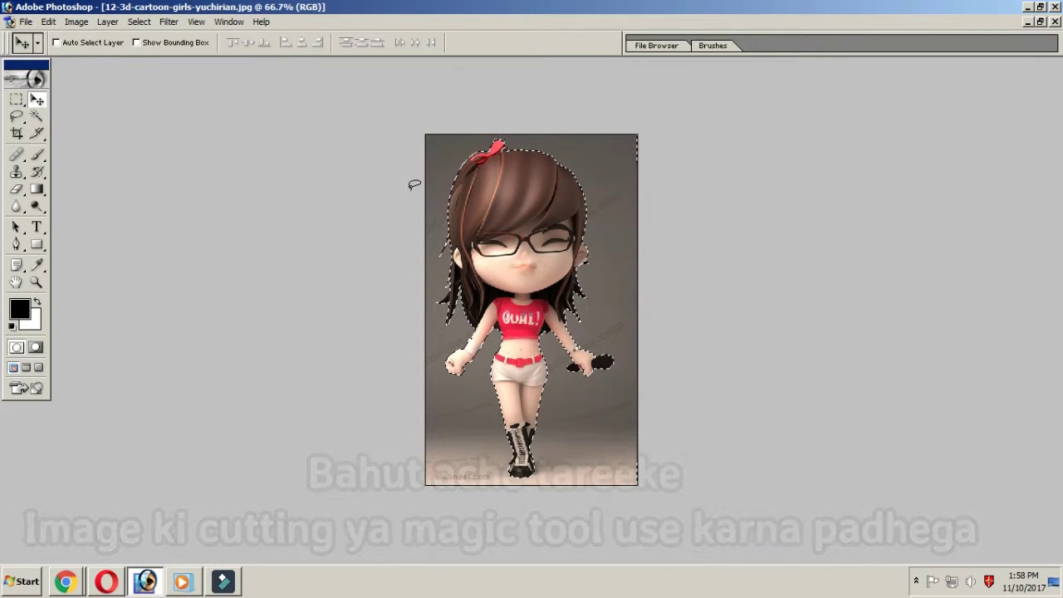
key("l")
left_click_drag(638, 133, 665, 162)
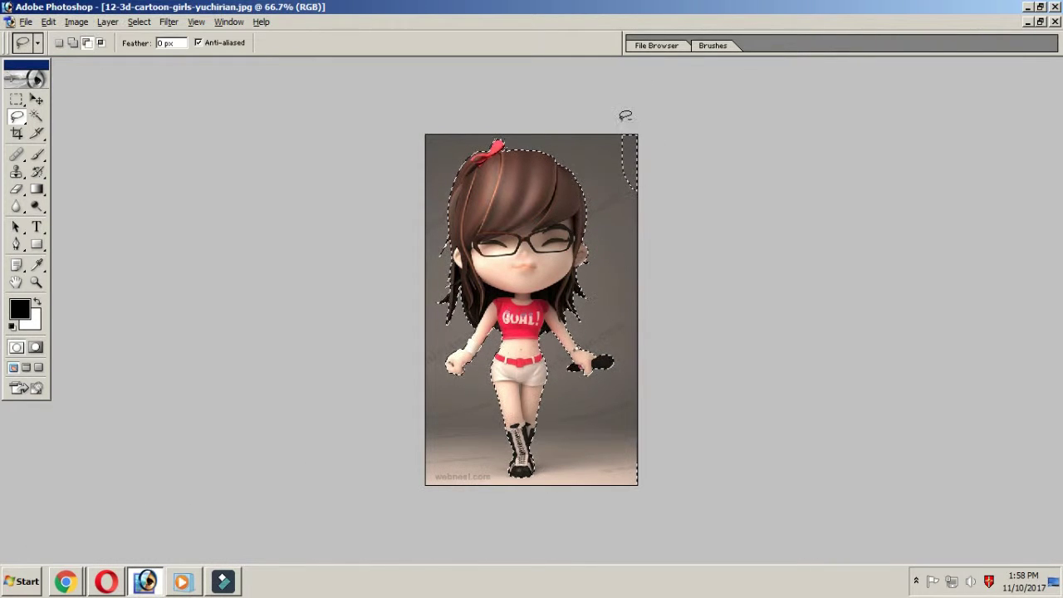
key("v")
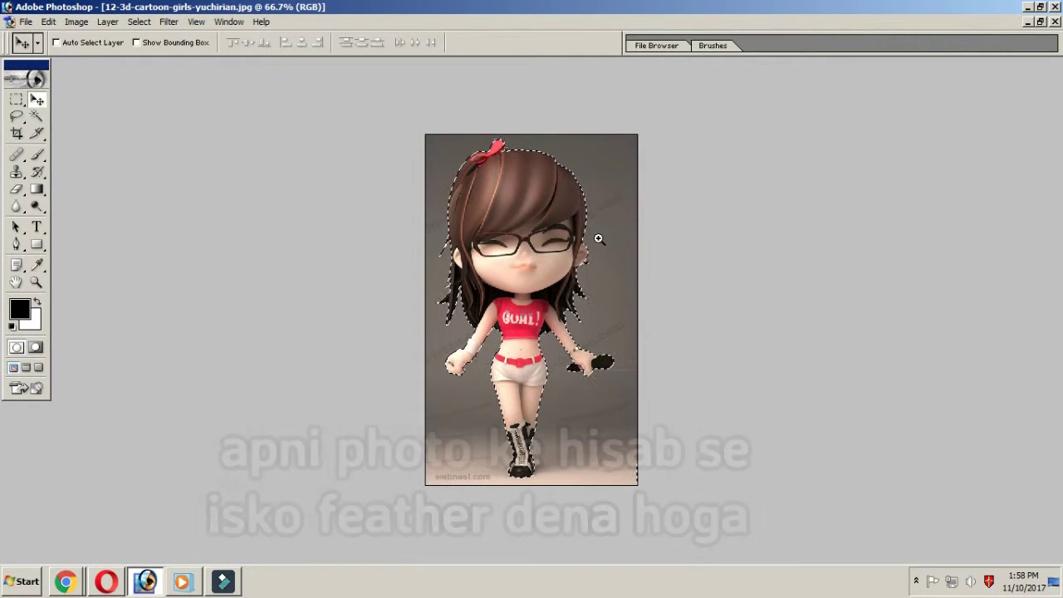
key("ctrl+plus")
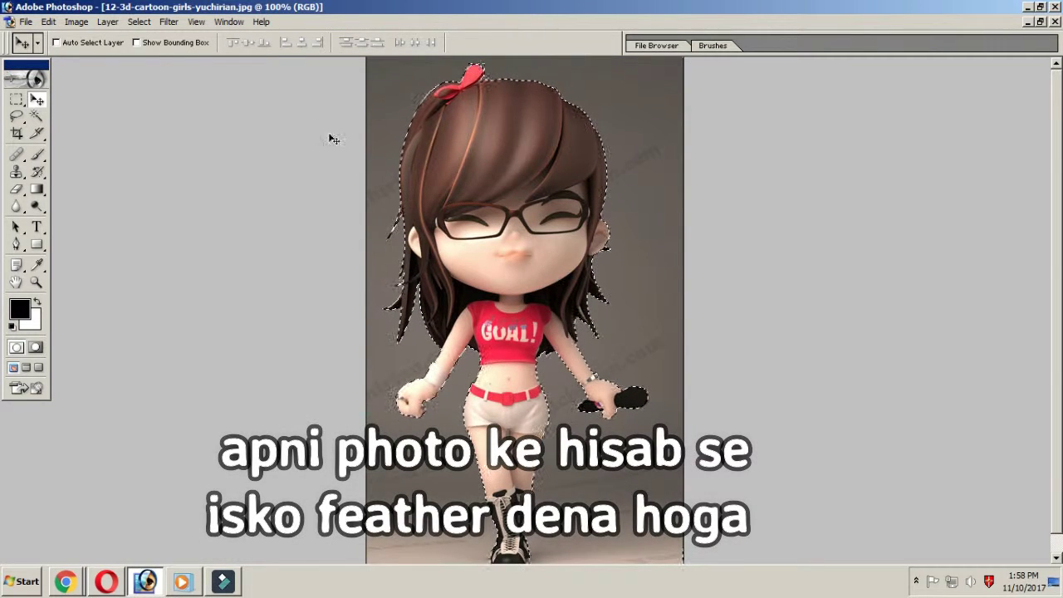
Feather the selection by 2 pixels.
key("ctrl+alt+d")
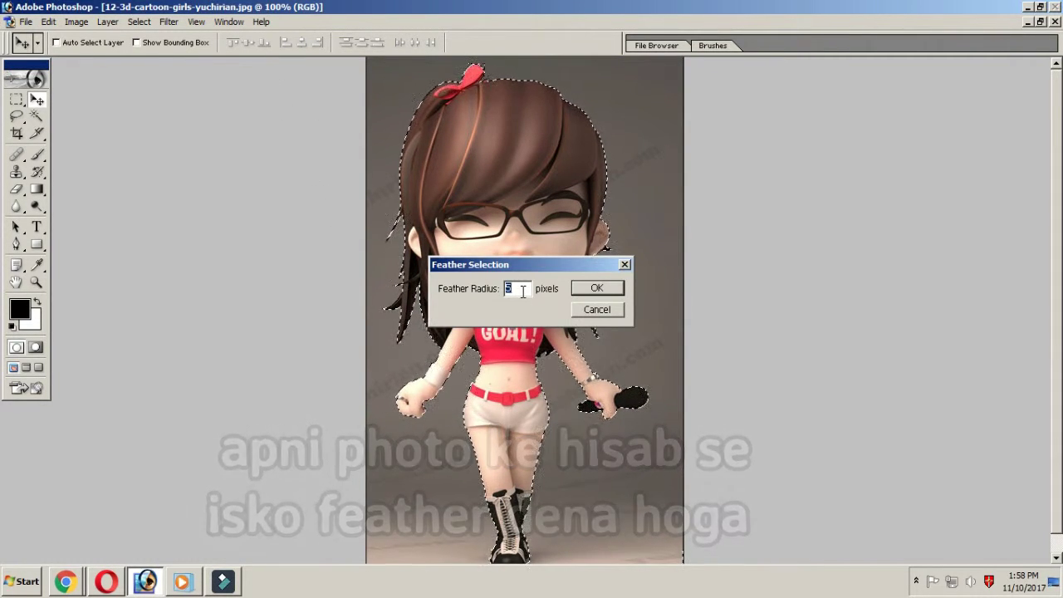
type("3")
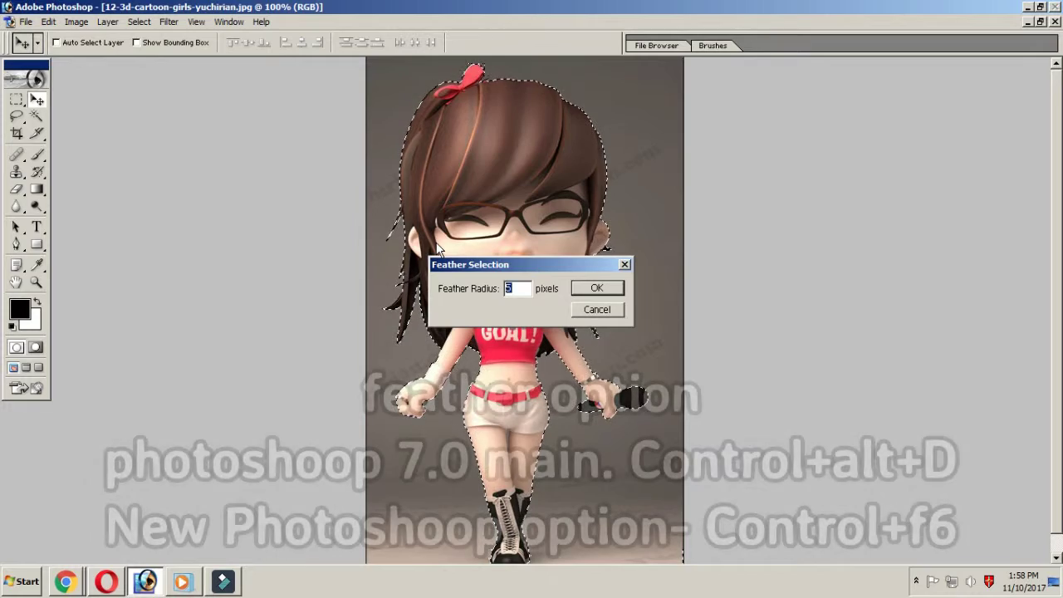
key("BackSpace")
type("2")
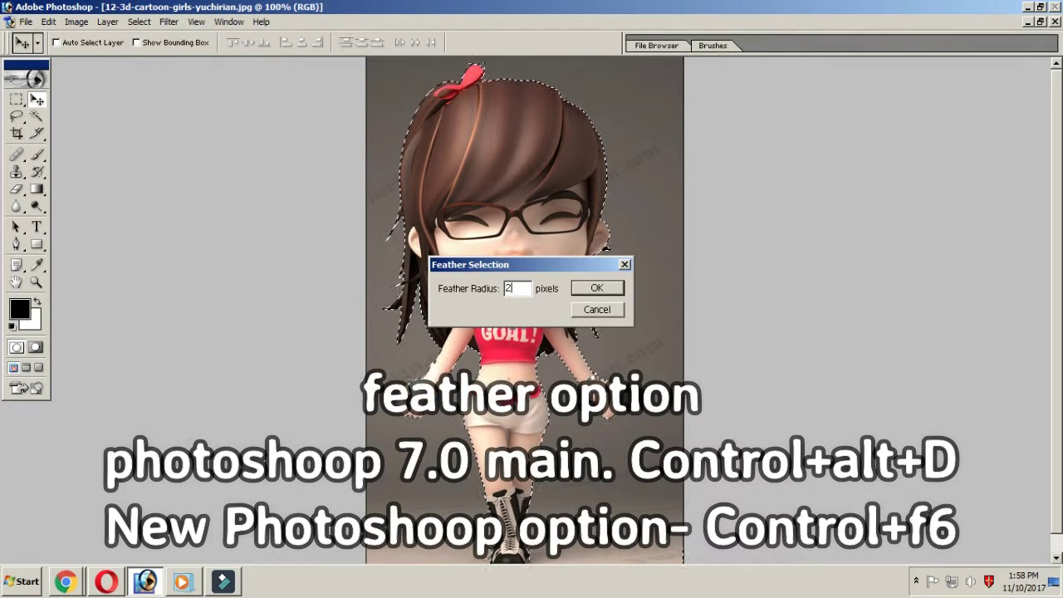
left_click(597, 288)
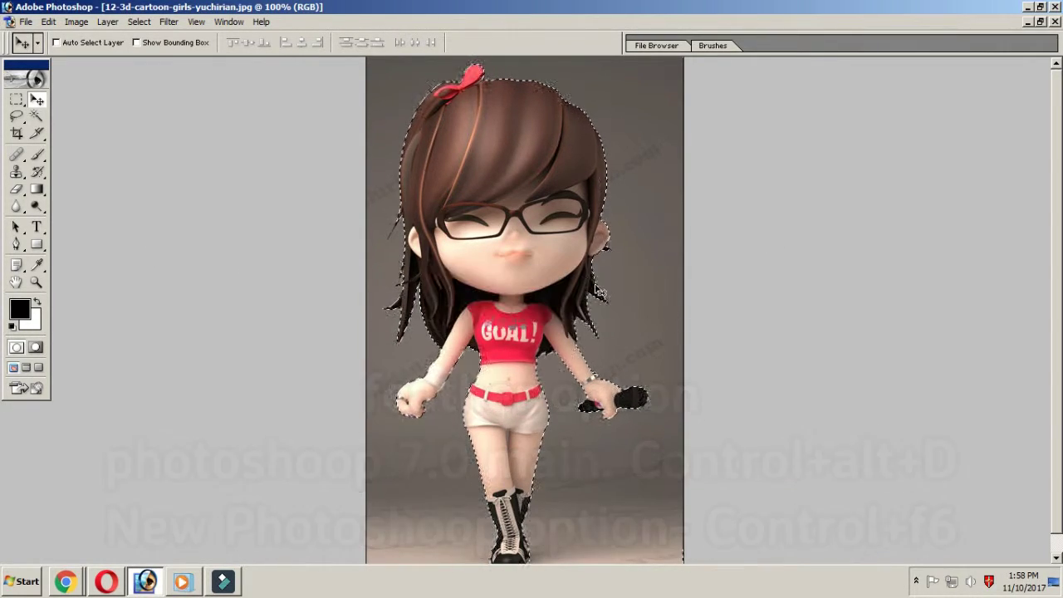
key("b")
key("ctrl+minus")
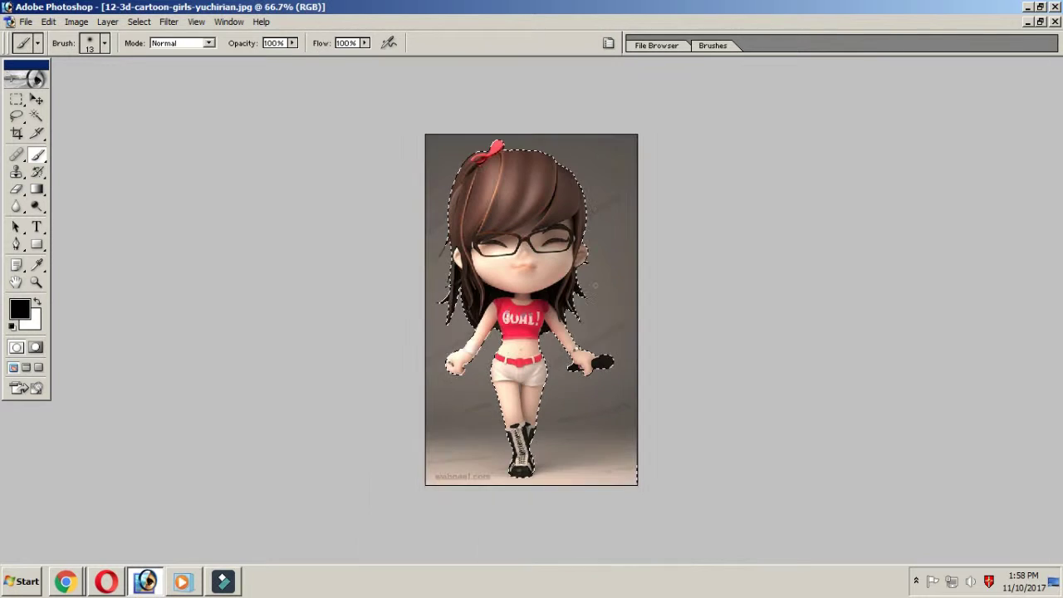
Copy the selected girl onto a new Layer 1, test-move it, then undo the move.
key("v")
key("ctrl+j")
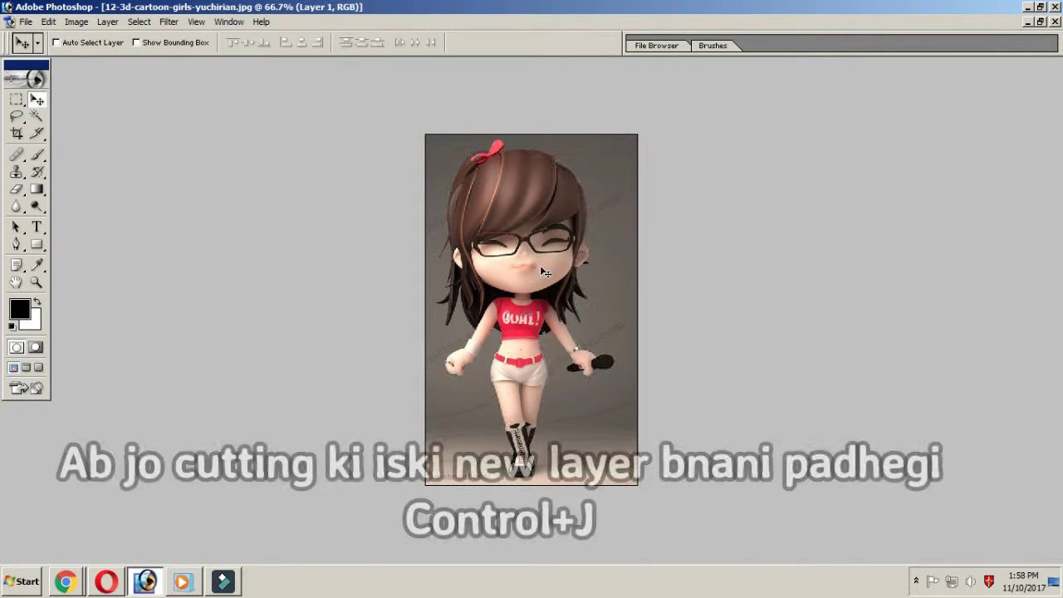
mouse_move(540, 265)
left_mouse_down()
mouse_move(580, 235)
mouse_move(591, 172)
left_mouse_up()
key("ctrl+z")
key("ctrl+z")
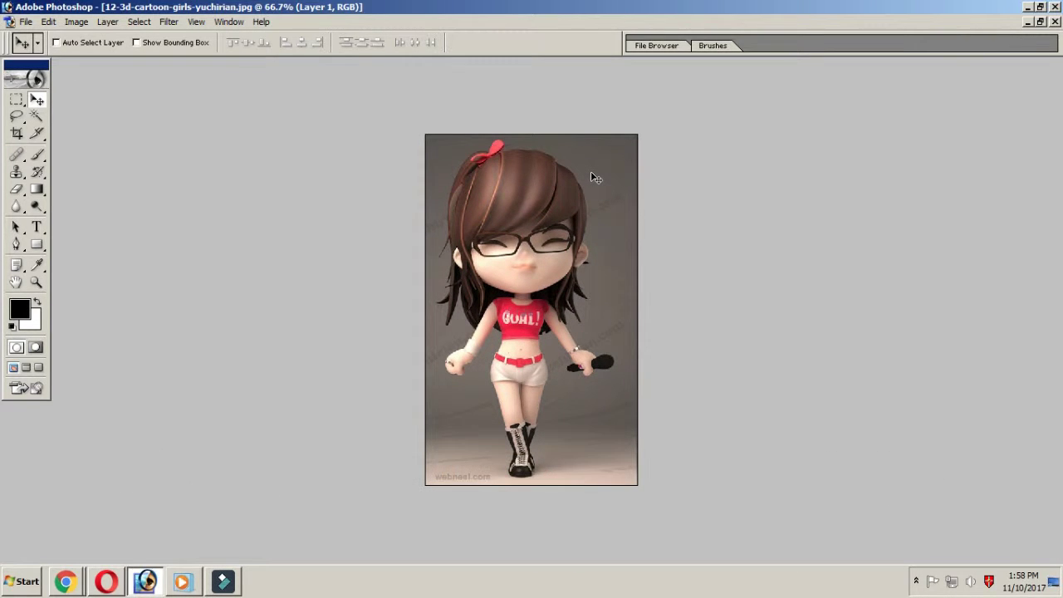
Sample the photo's grey, fill with it, then undo that first fill.
key("i")
key("shift+F5")
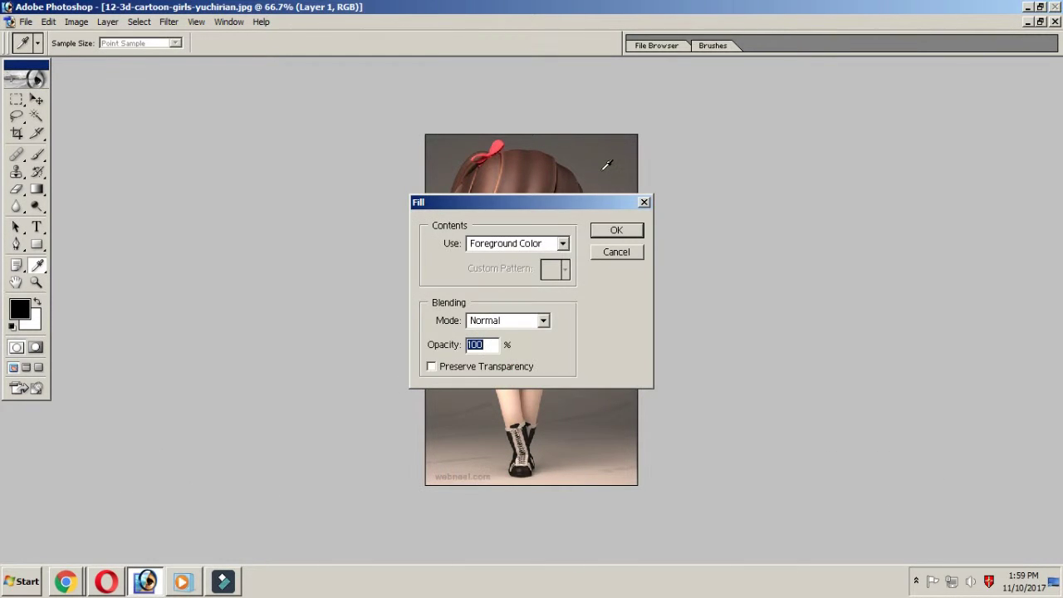
left_click(593, 167)
key("Return")
key("v")
key("ctrl+z")
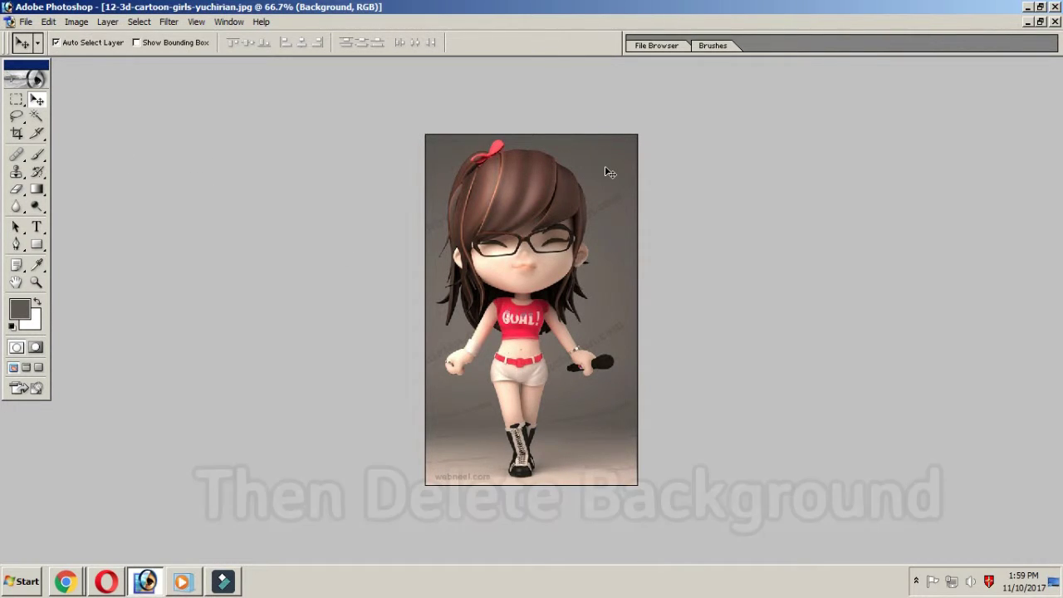
Fill the Background with the sampled grey, nudge the girl right, and show the Layers palette.
key("i")
key("shift+F5")
key("Return")
key("v")
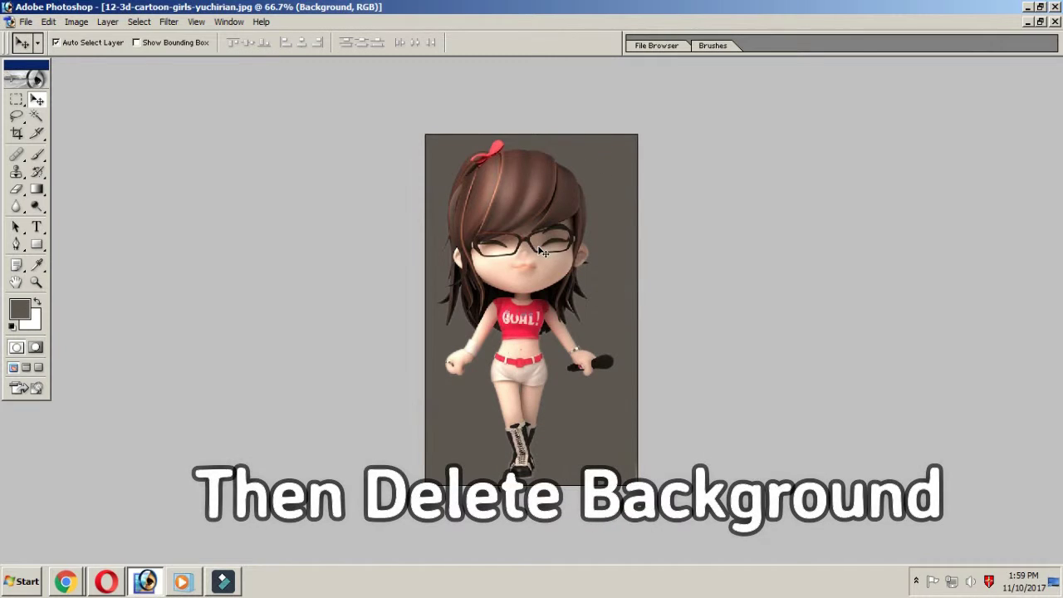
left_click_drag(537, 244, 548, 251)
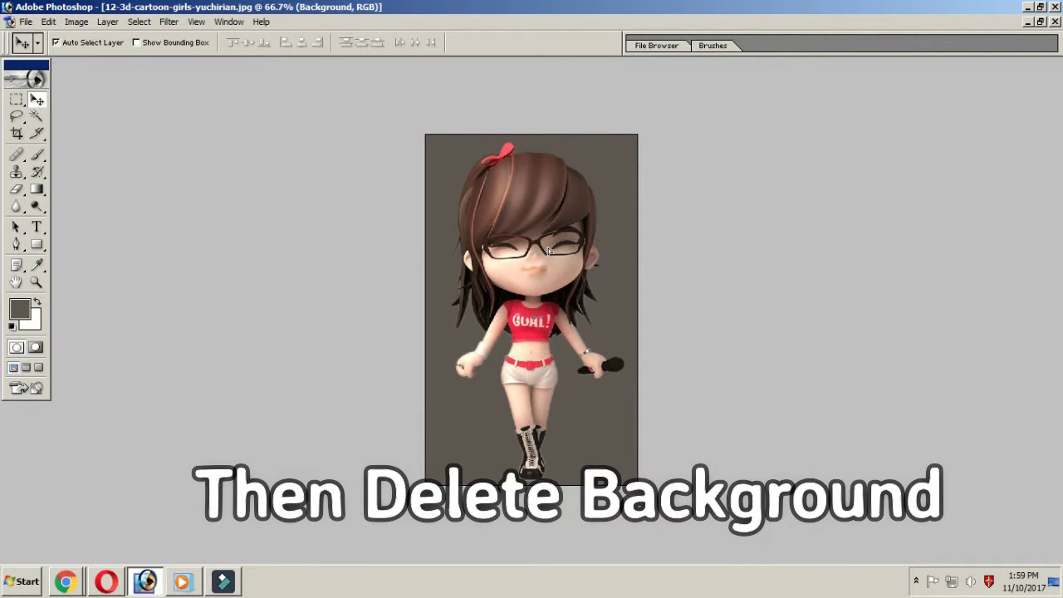
left_click(552, 299, "ctrl")
left_click(536, 354, "alt")
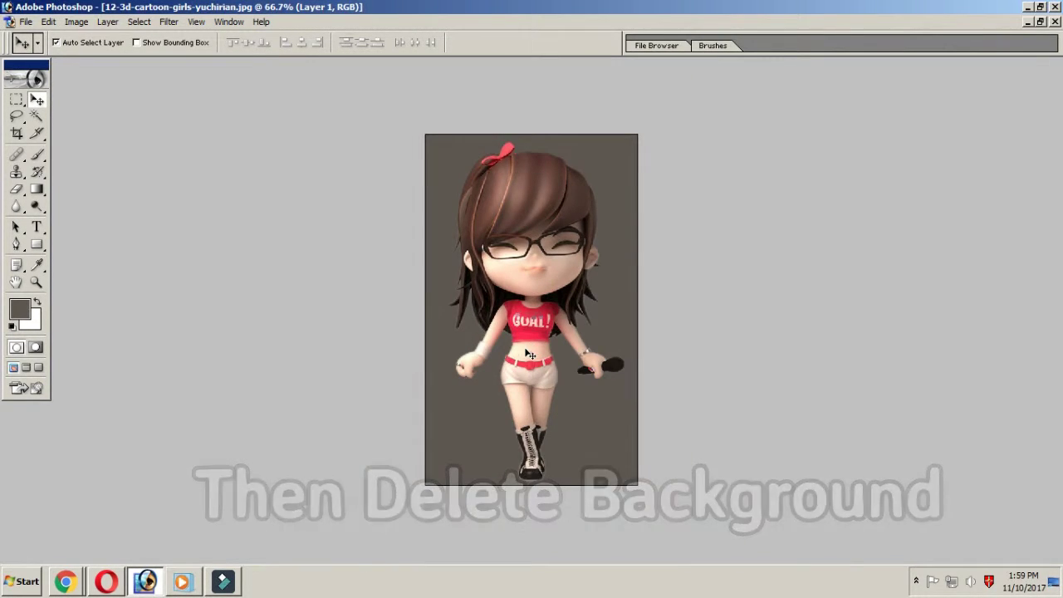
key("F7")
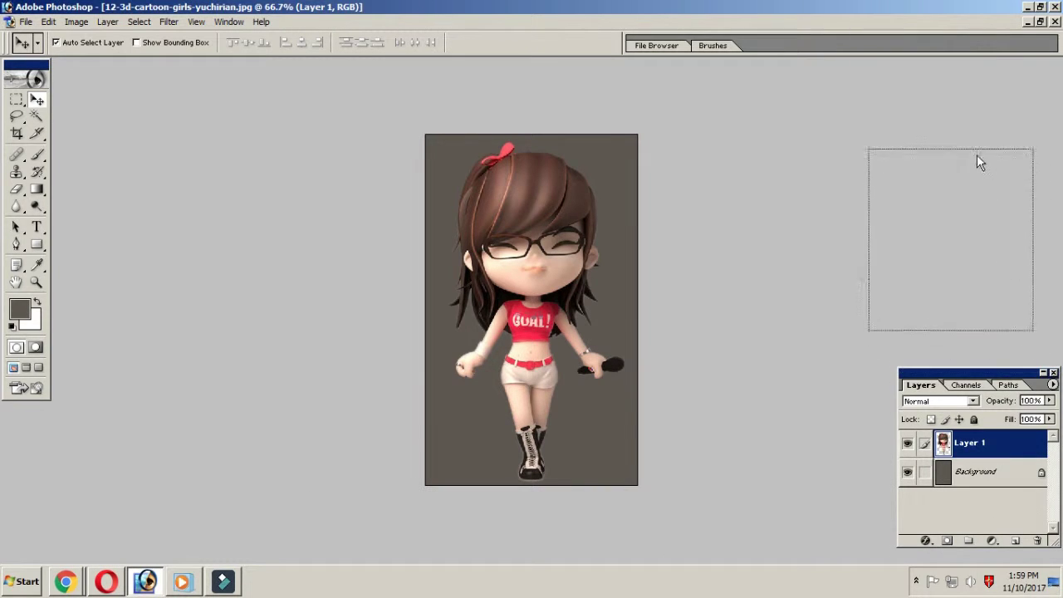
Reposition and enlarge the Layers palette, then delete the Background layer.
left_click_drag(1008, 381, 961, 104)
left_click_drag(958, 271, 967, 518)
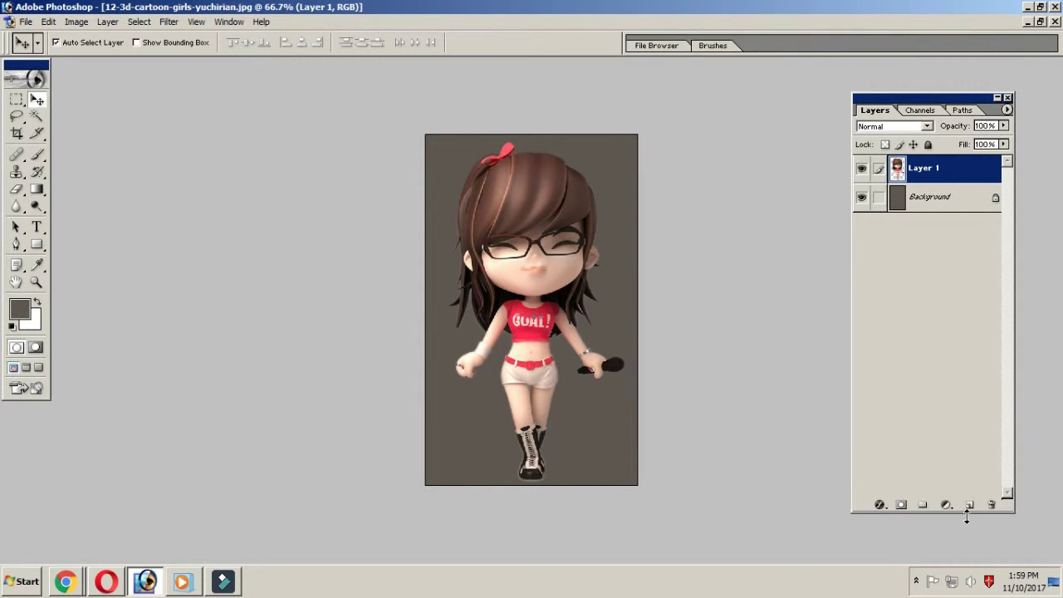
left_click(924, 200)
left_click(920, 171)
left_click(918, 204)
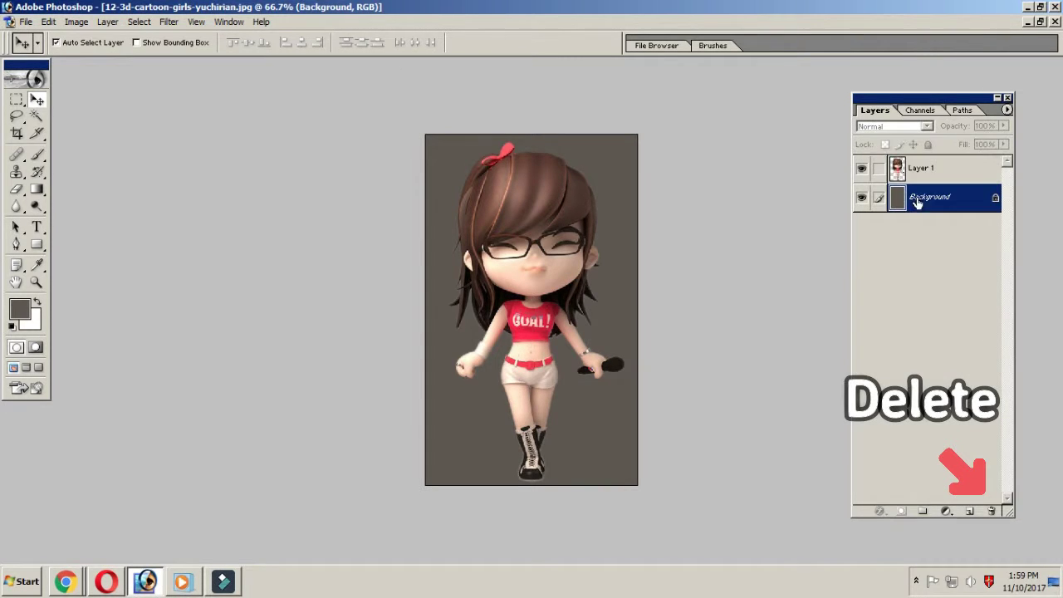
left_click(990, 512)
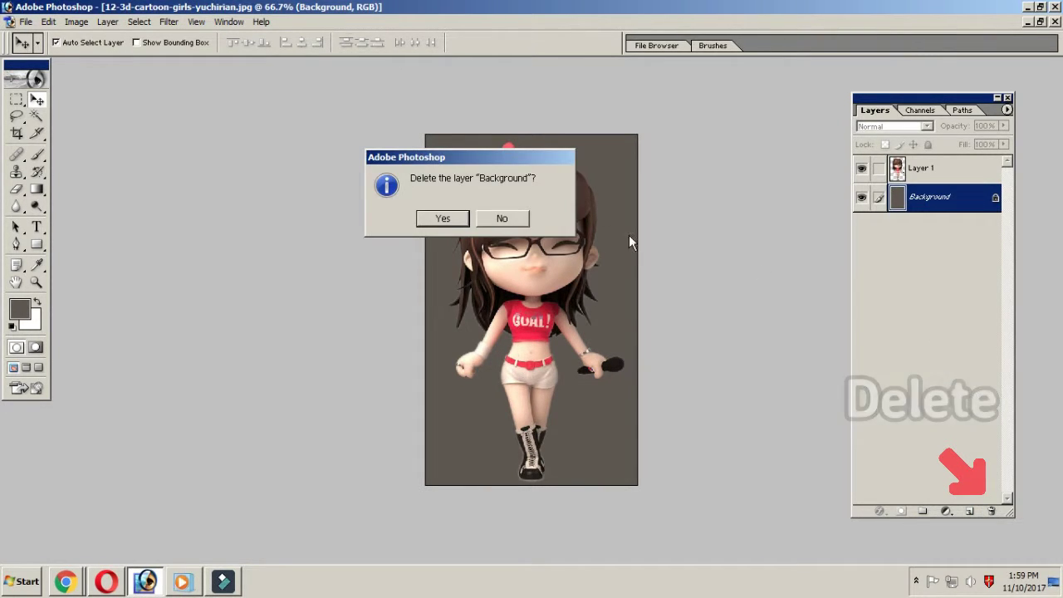
left_click(455, 219)
Zoom between 100%, 66.7% and 50% to check the transparent canvas.
left_click(511, 276, "ctrl")
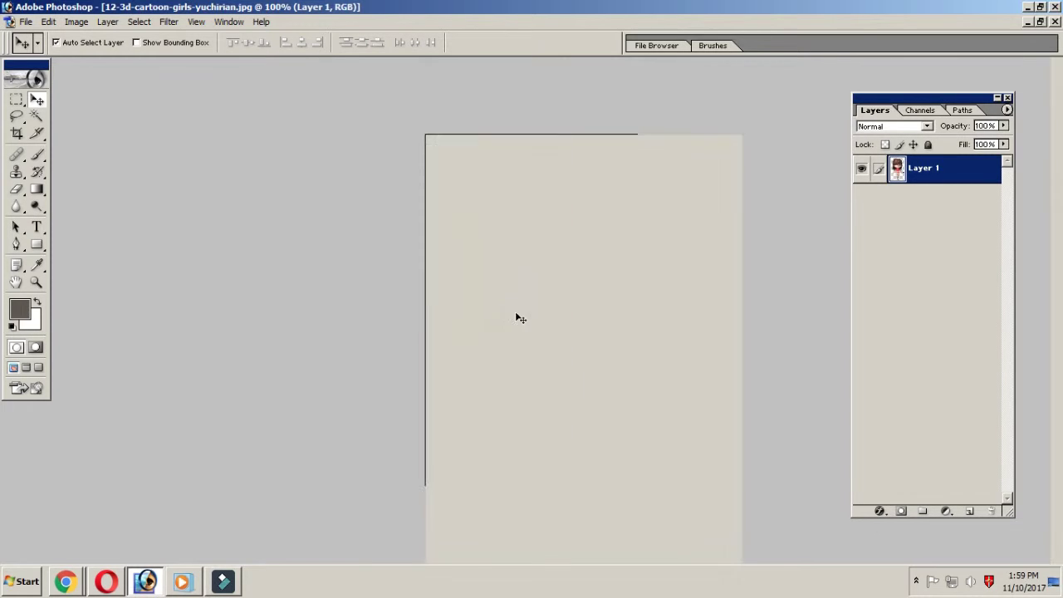
left_click(514, 263, "ctrl+alt")
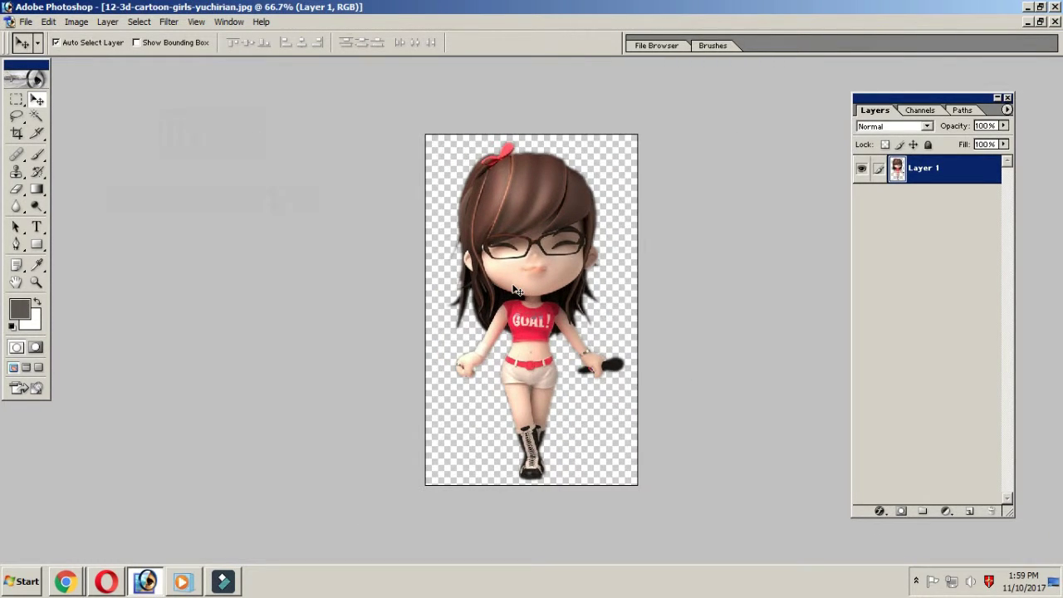
left_click(513, 291, "ctrl+alt")
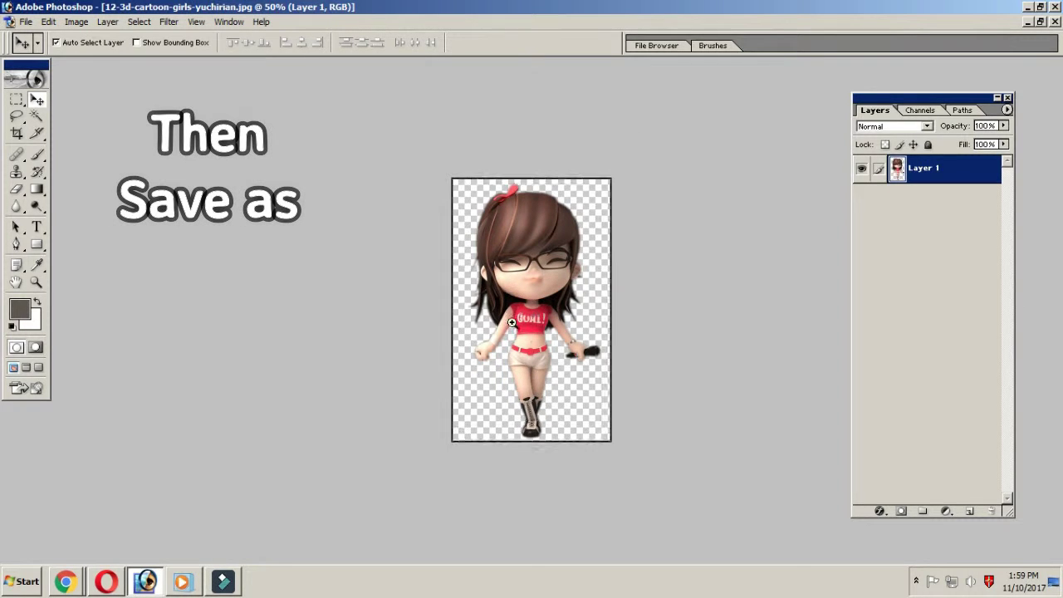
left_click(512, 322, "ctrl")
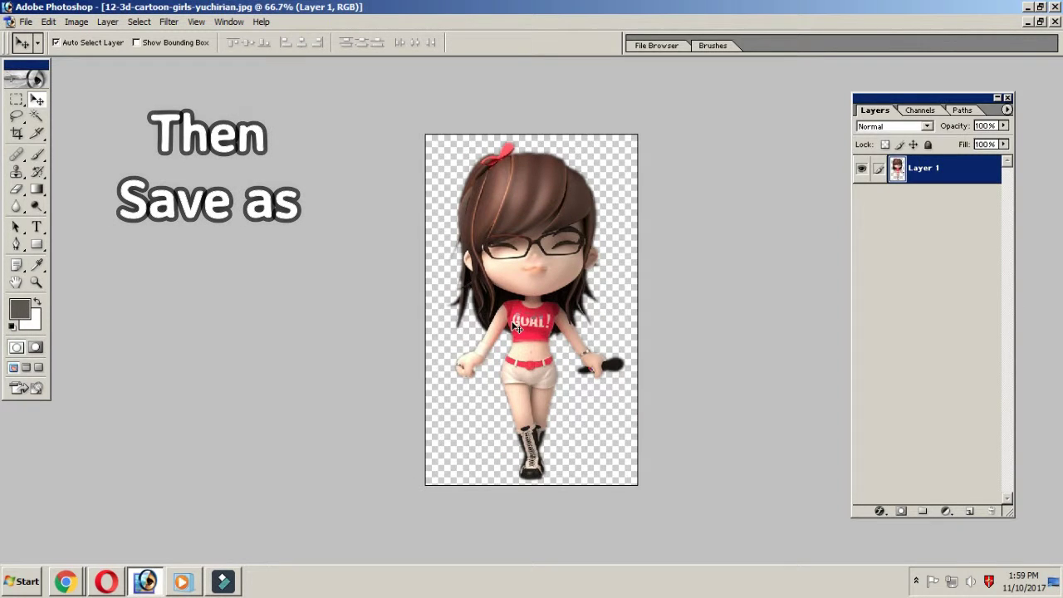
Save a PNG copy named 01 to the Desktop with Interlace None.
left_click(26, 21)
left_click(72, 138)
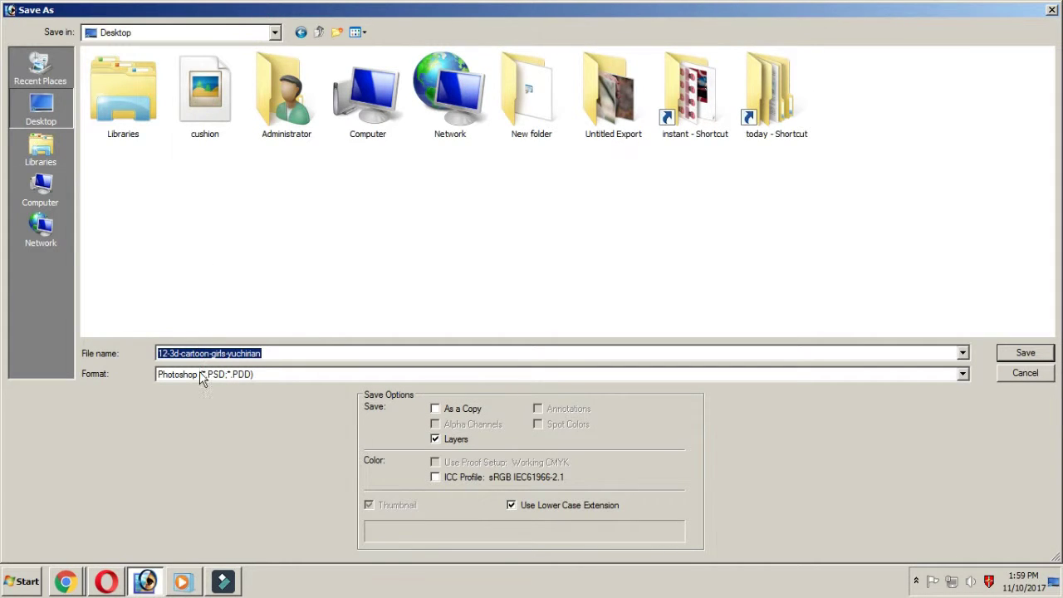
left_click(202, 375)
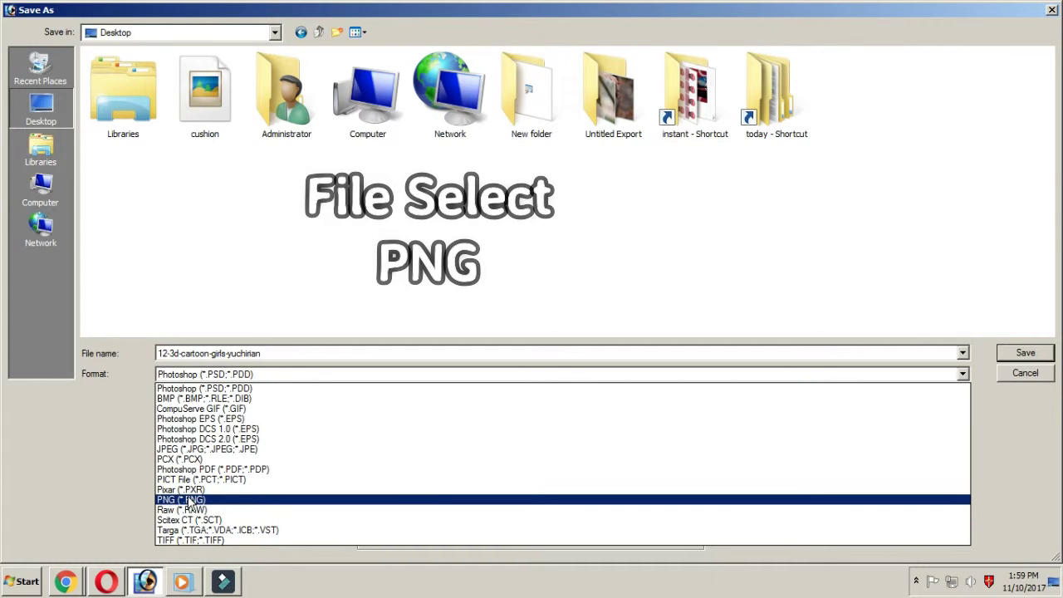
left_click(184, 501)
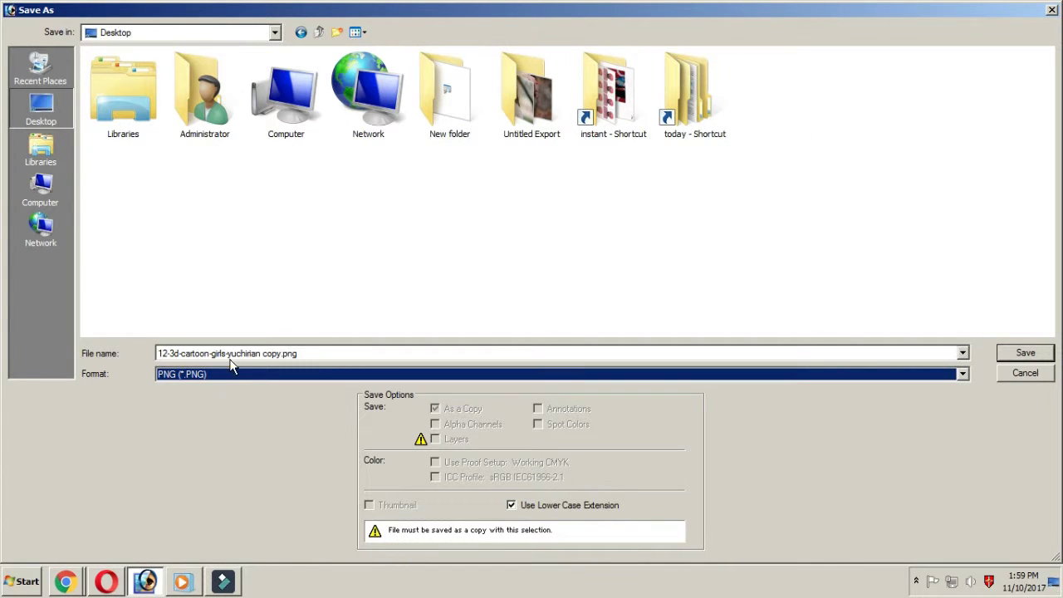
left_click(304, 354)
type("01")
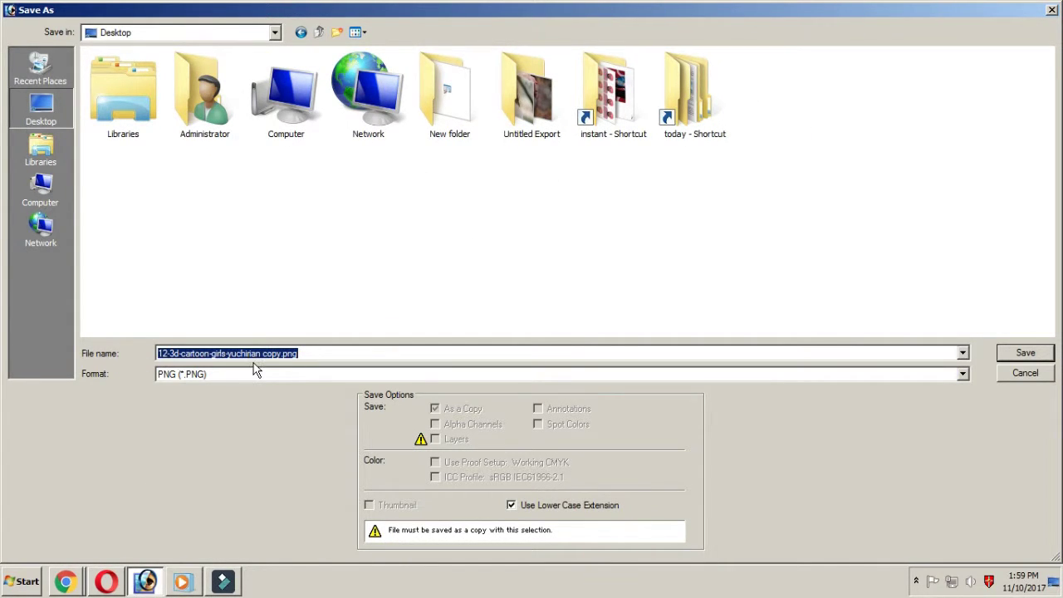
left_click(1022, 354)
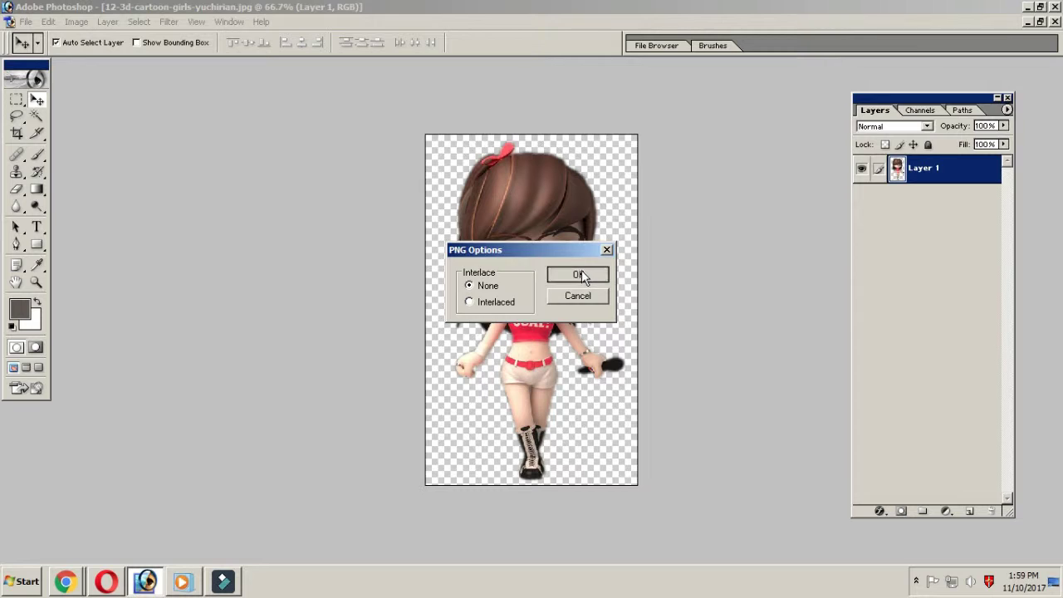
left_click(579, 274)
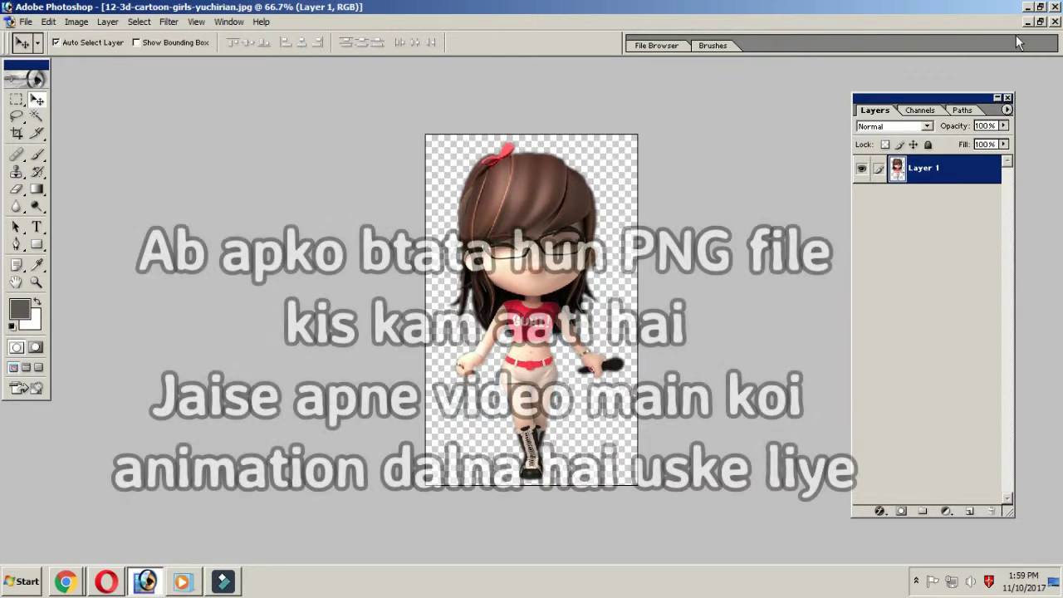
Minimise Photoshop and select the saved 01 image on the desktop.
left_click(1028, 7)
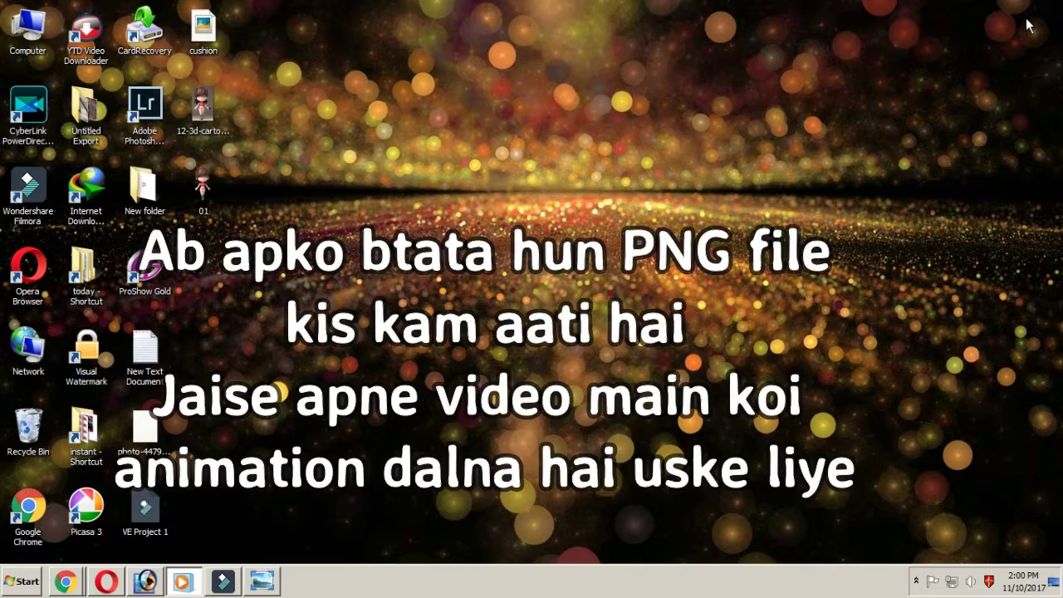
left_click(206, 191)
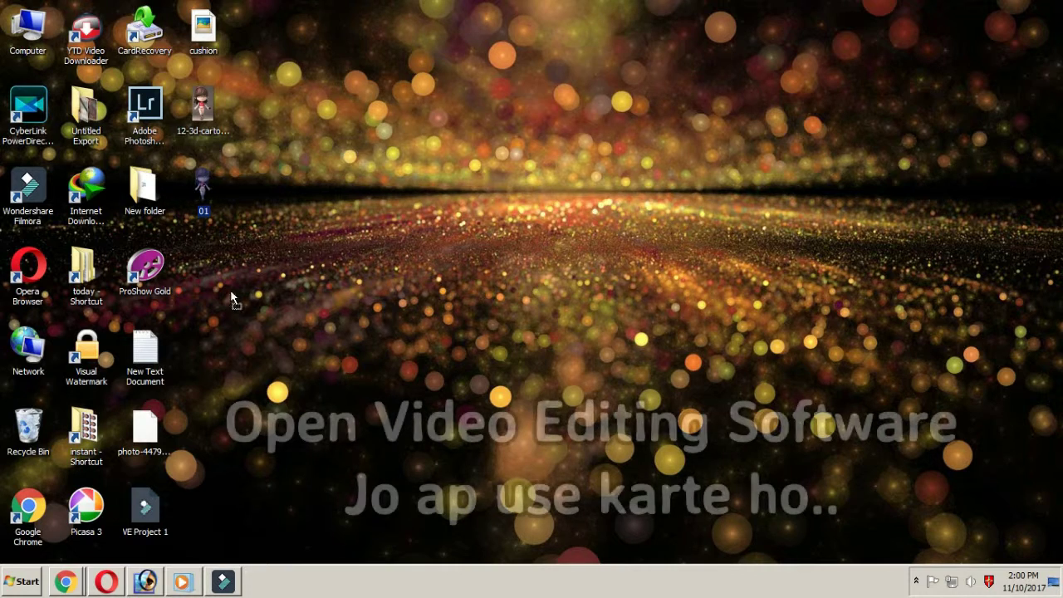
Import 01 into Filmora and place the Orange sample colour at the timeline start.
left_click(224, 581)
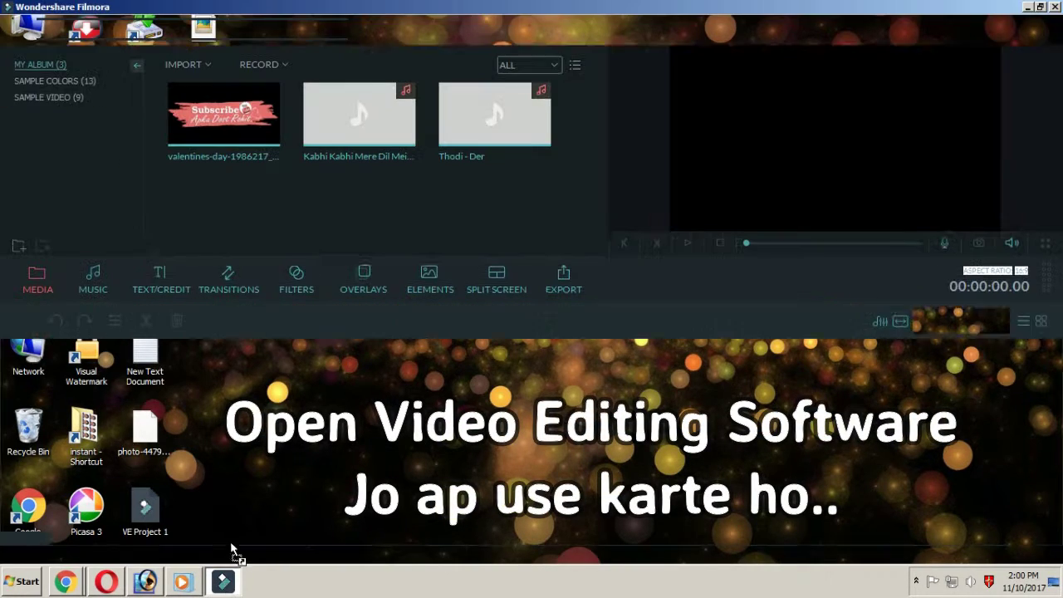
left_click_drag(414, 197, 414, 198)
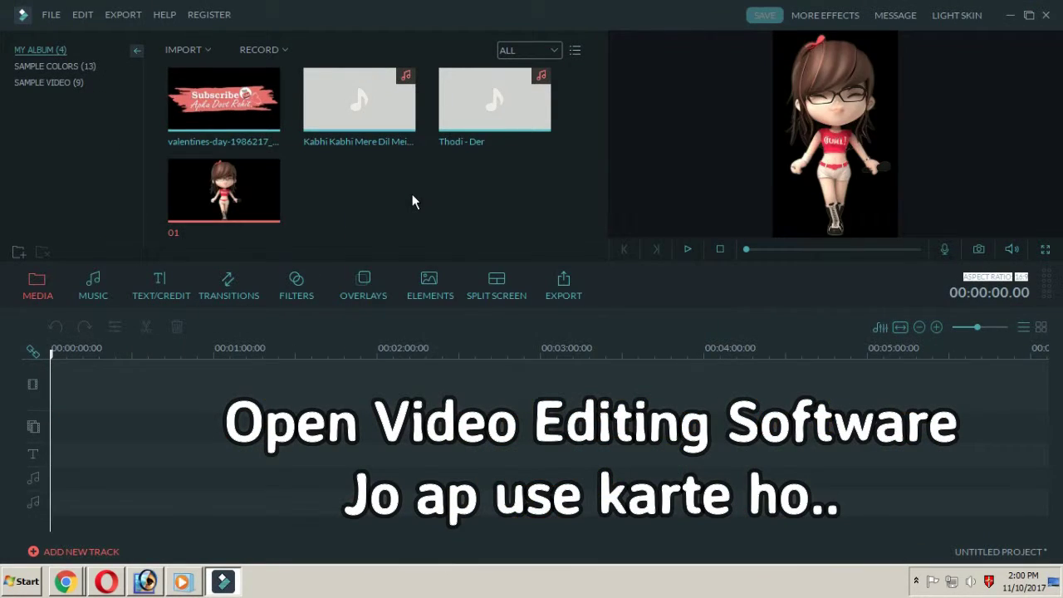
left_click(27, 293)
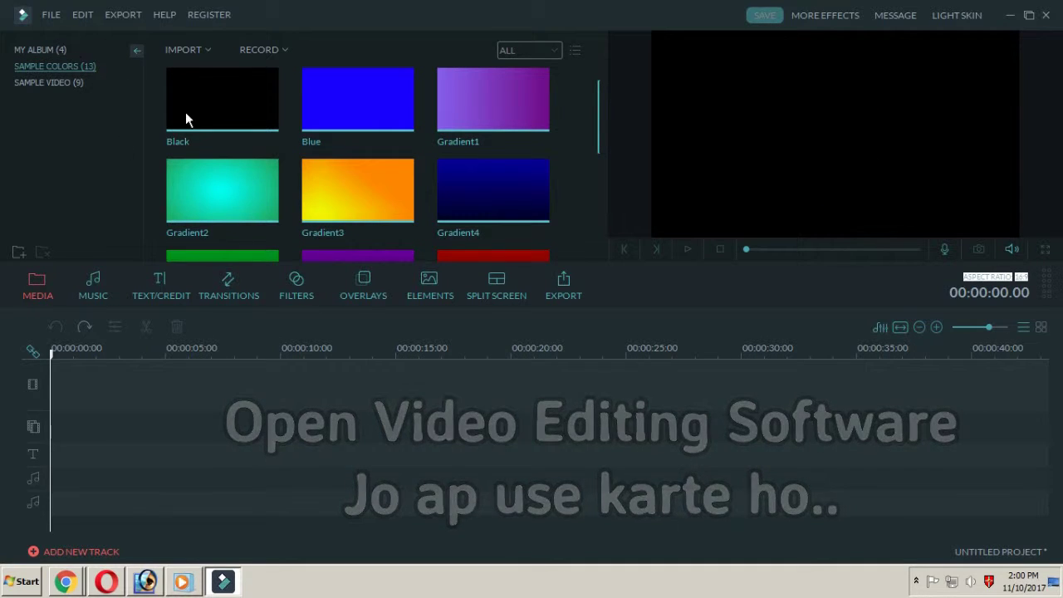
left_click_drag(597, 114, 601, 178)
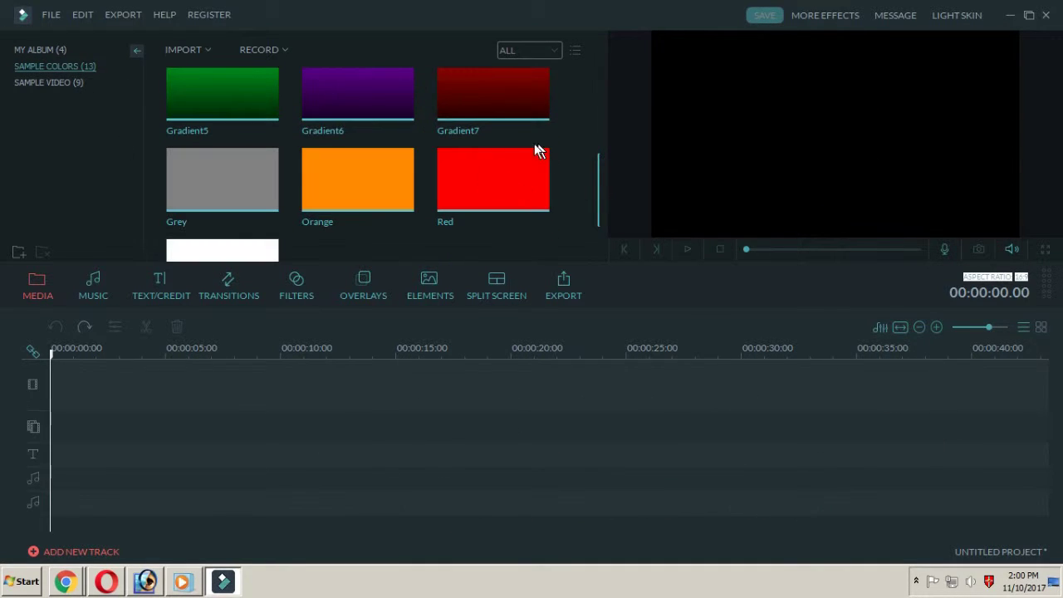
left_click(276, 252)
left_click_drag(404, 122, 95, 408)
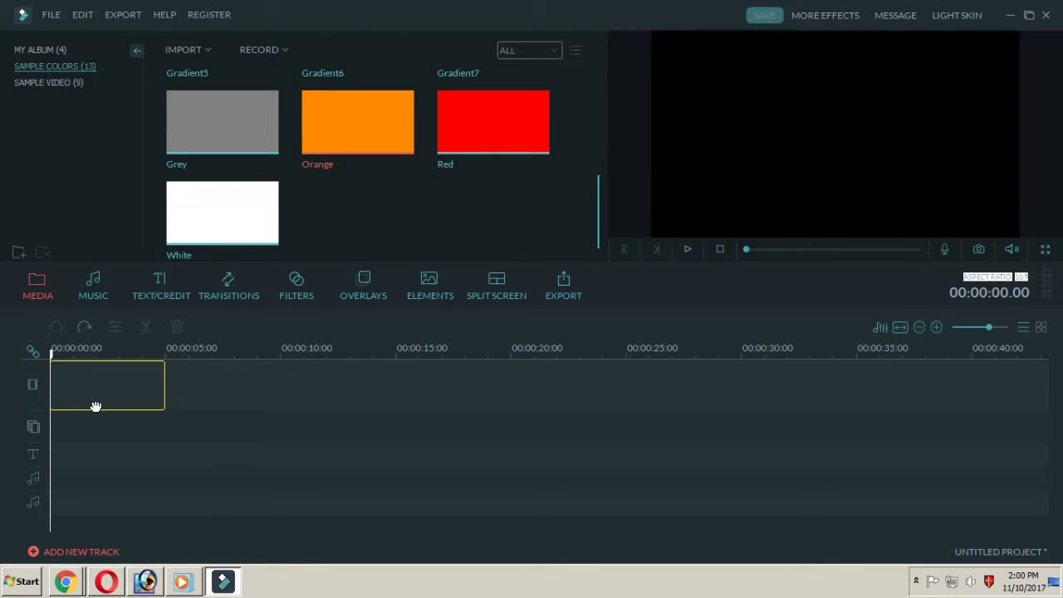
Place cut-out 01 on the second track over Orange, then shrink it against the frame's left edge.
left_click(65, 51)
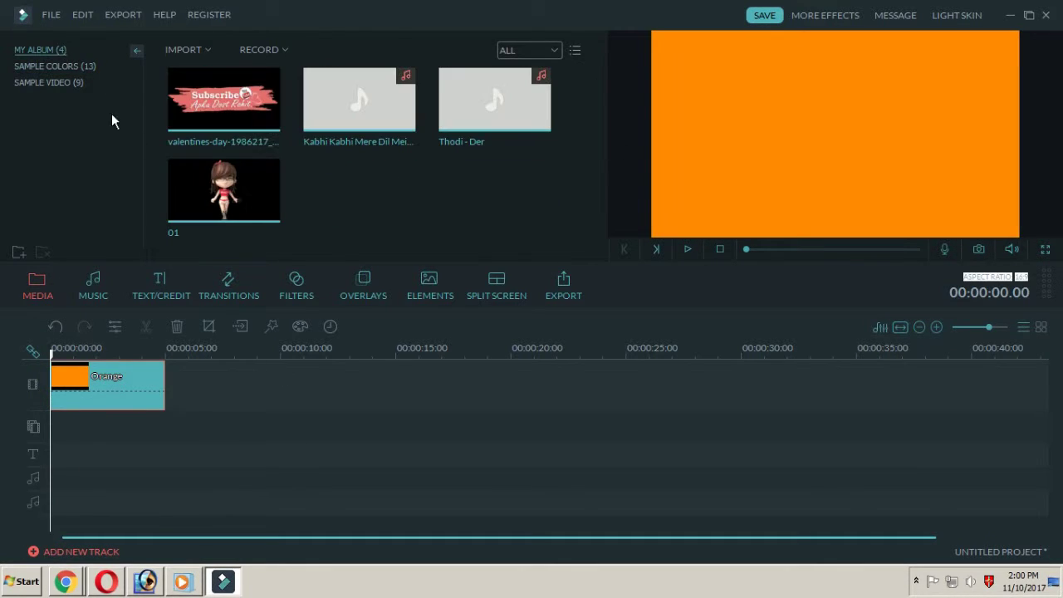
left_click_drag(246, 176, 85, 391)
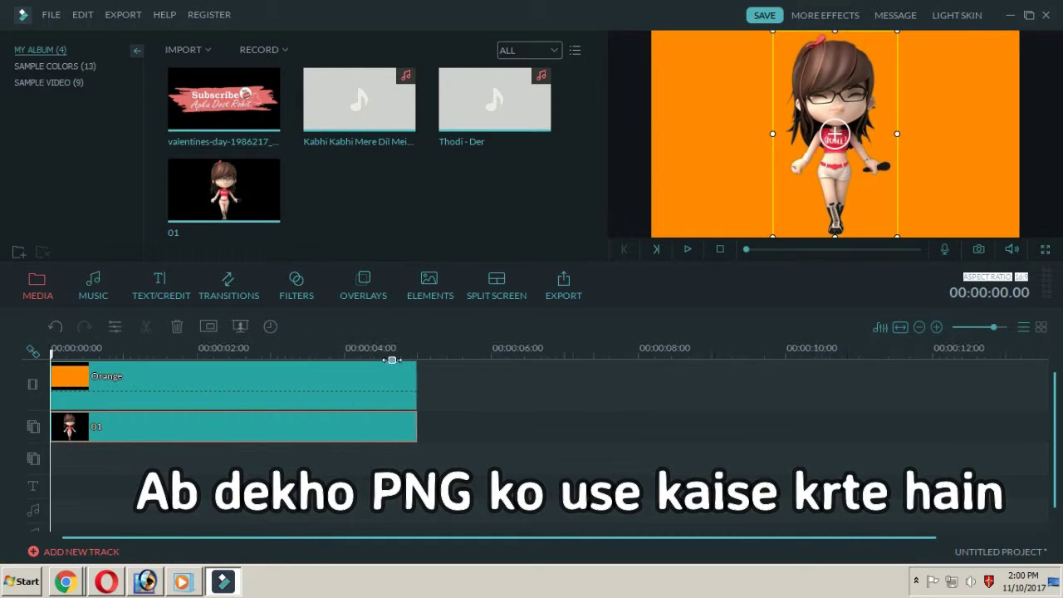
mouse_move(897, 24)
left_mouse_down()
mouse_move(972, 73)
mouse_move(904, 4)
mouse_move(840, 125)
mouse_move(699, 145)
mouse_move(793, 27)
left_mouse_up()
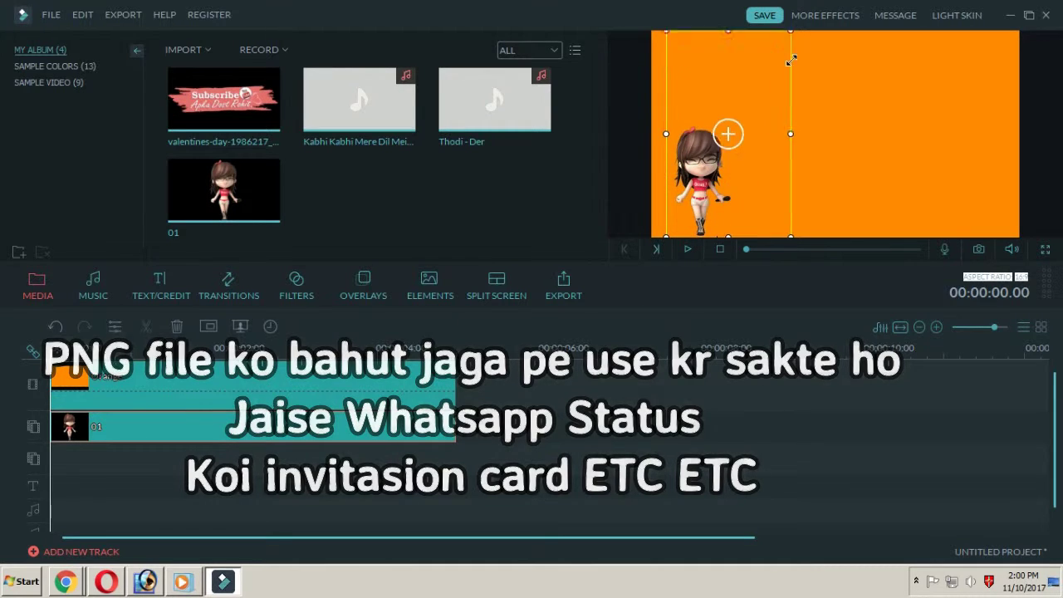
left_click_drag(770, 168, 768, 130)
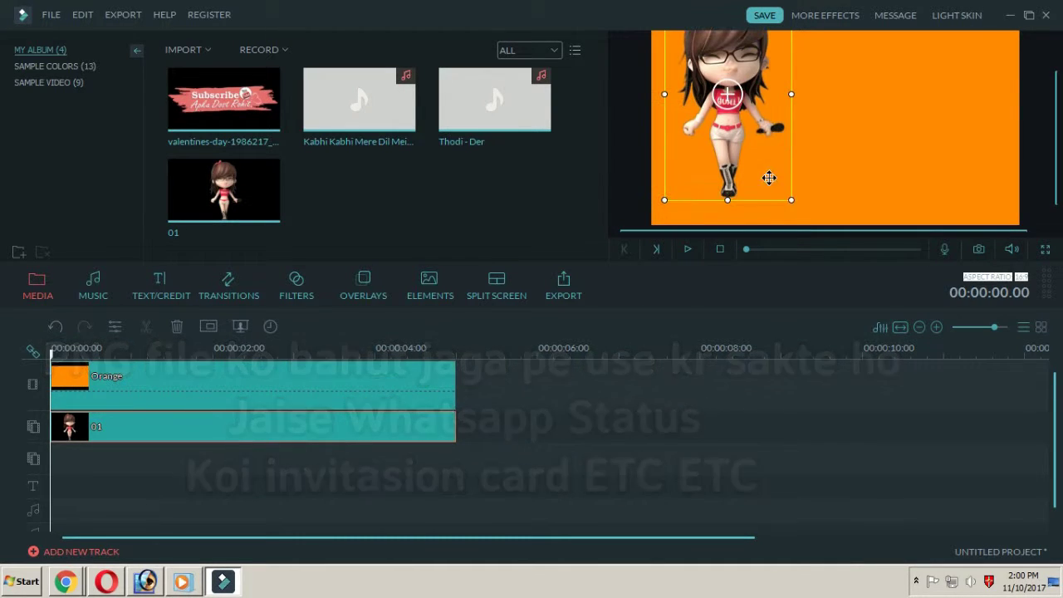
mouse_move(771, 169)
left_mouse_down()
mouse_move(743, 147)
mouse_move(732, 164)
left_mouse_up()
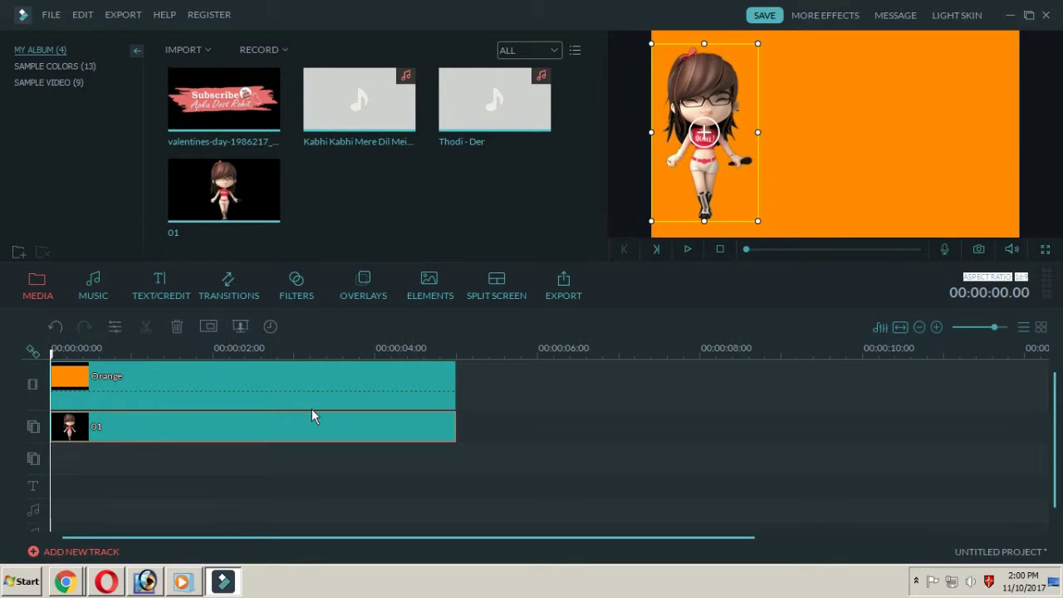
Apply the Zoom in 1 motion to clip 01 and keep it at the left edge.
double_click(287, 415)
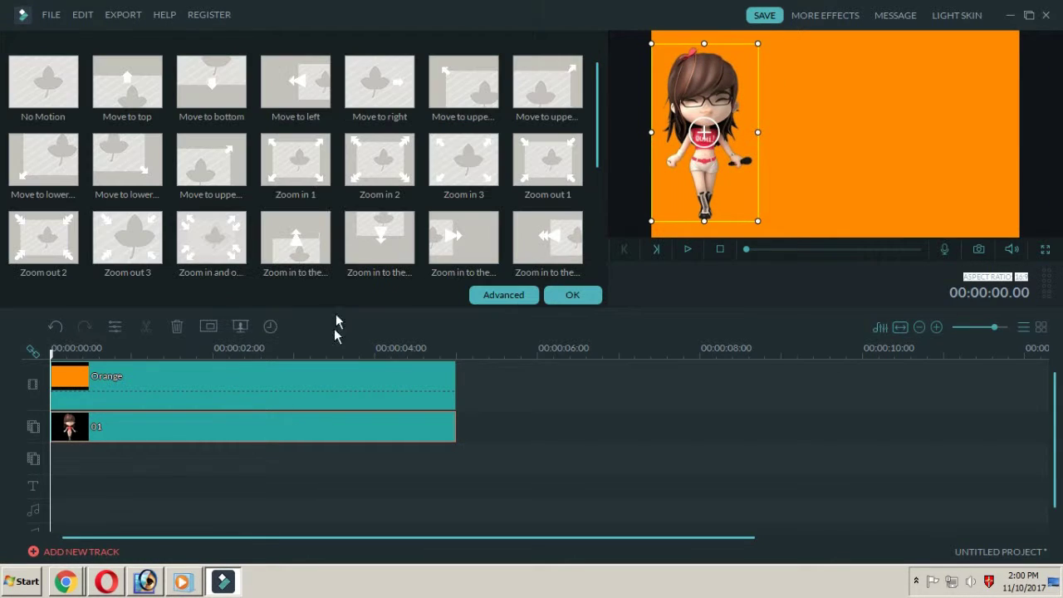
double_click(306, 172)
left_click_drag(874, 185, 730, 180)
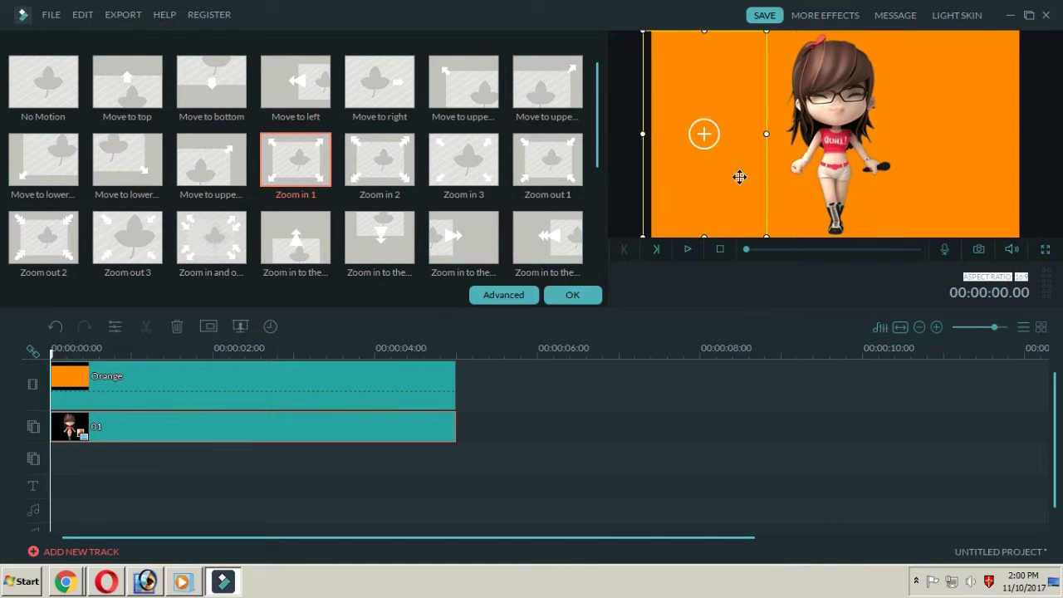
Preview the zoom motion, then minimize Filmora to the desktop.
left_click(688, 249)
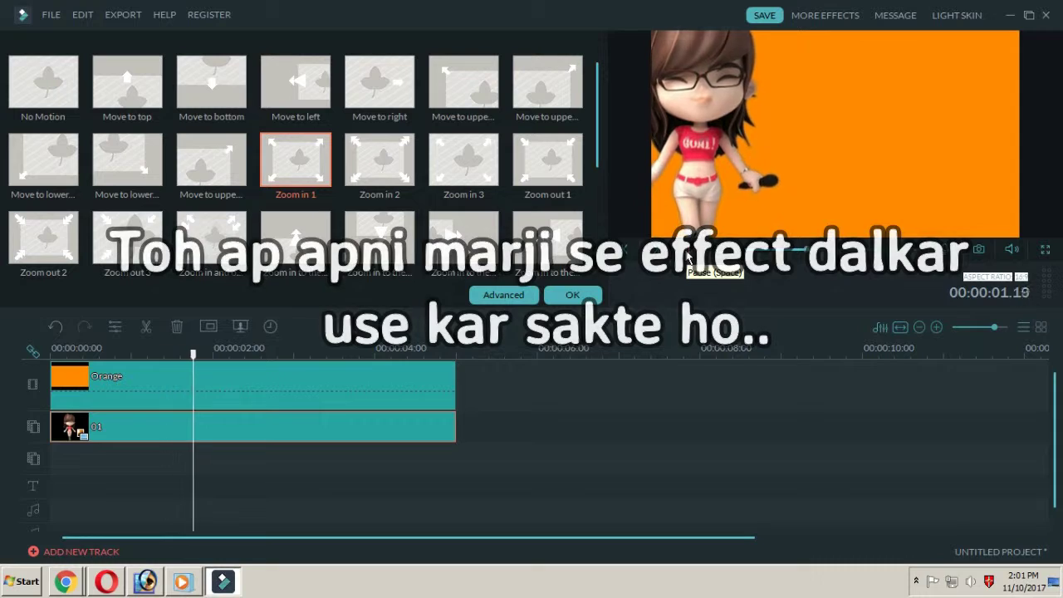
key("space")
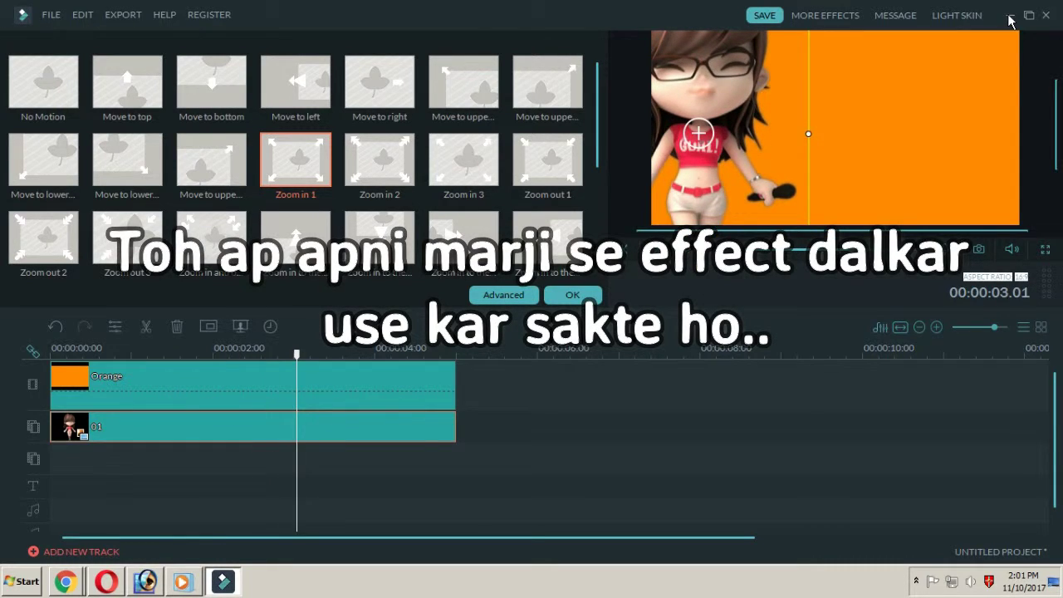
left_click(1010, 17)
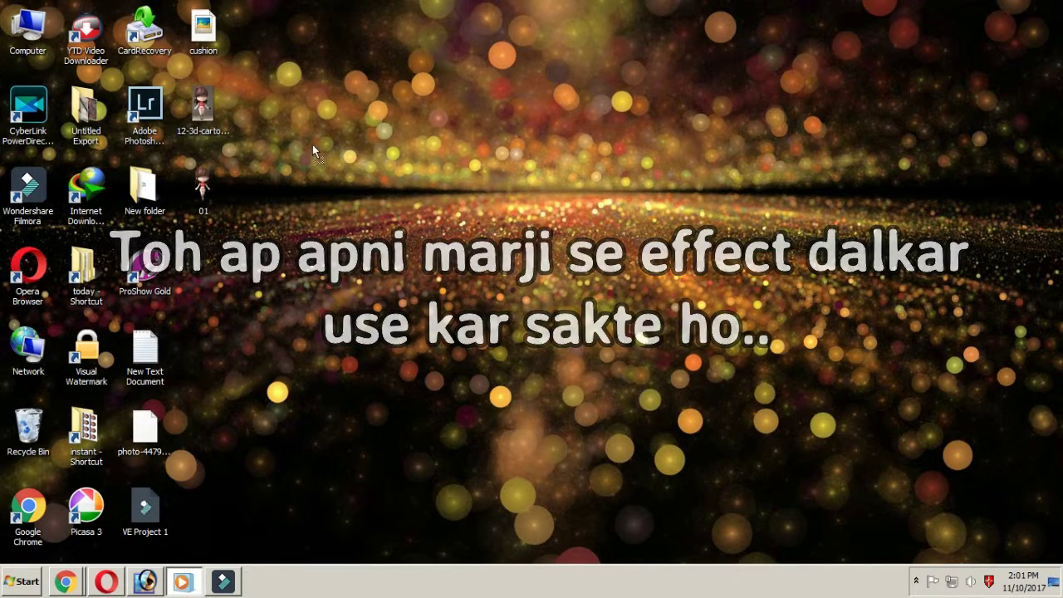
Restore Filmora and import the 12-3d-cartoon-girls-yuchirian image from the desktop.
left_click(229, 584)
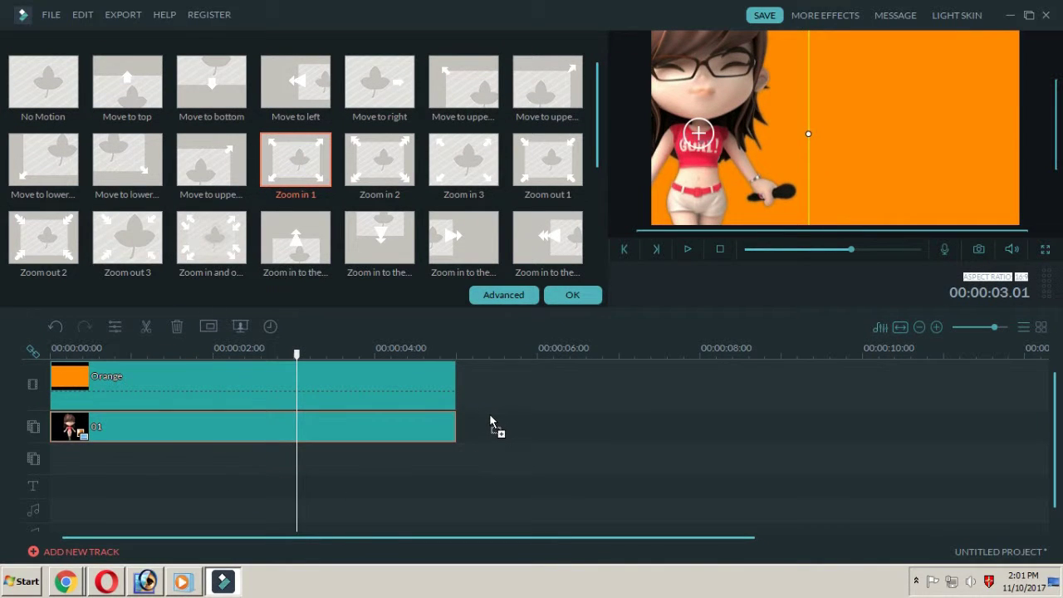
left_click_drag(491, 415, 490, 418)
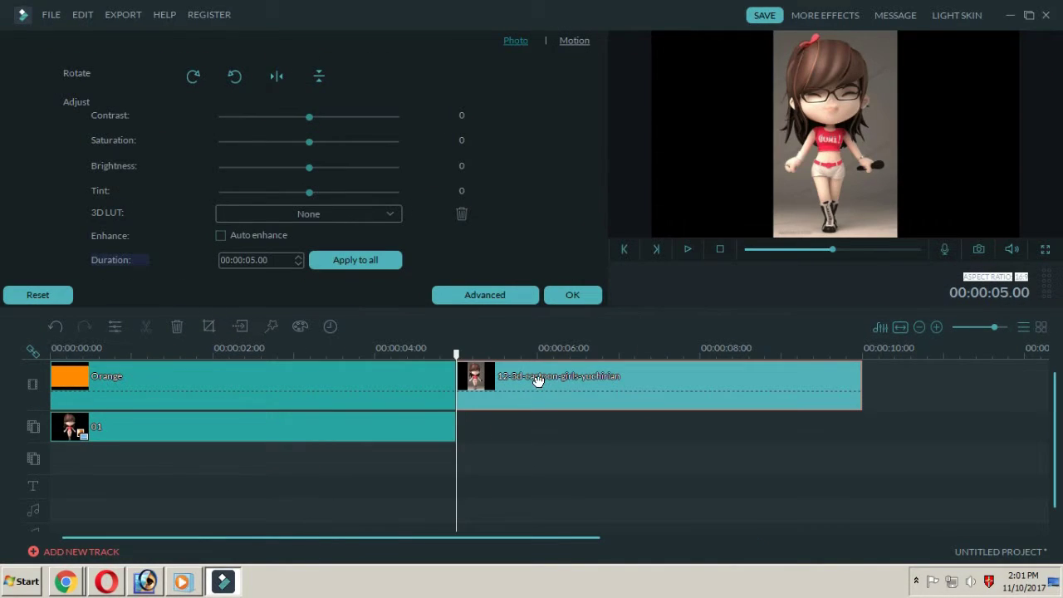
left_click_drag(538, 381, 205, 440)
left_click_drag(653, 419, 653, 420)
Close the Motion panel and delete the cartoon image clip from the timeline.
double_click(371, 433)
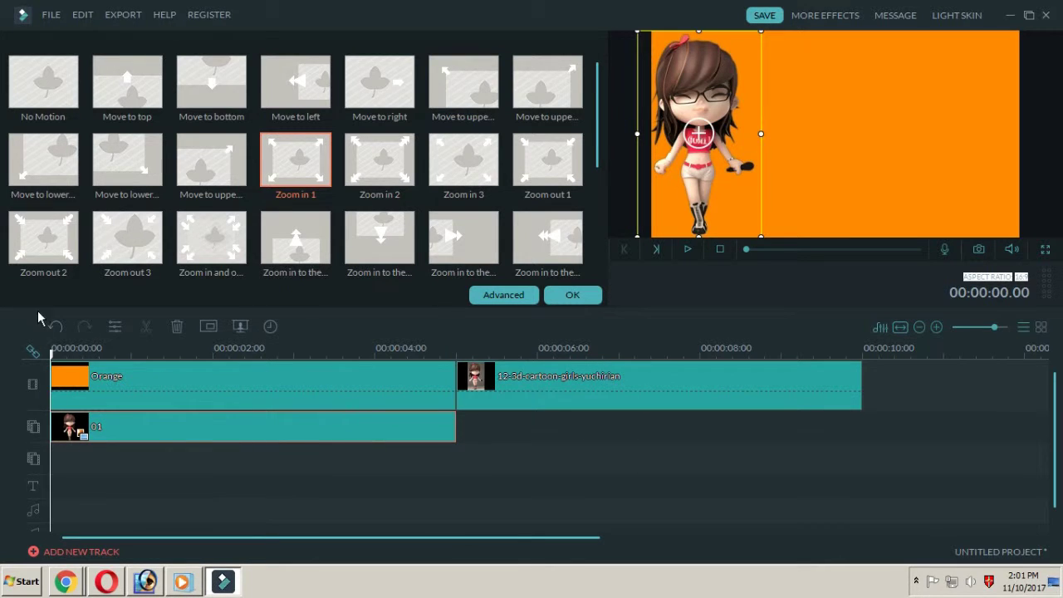
left_click(550, 299)
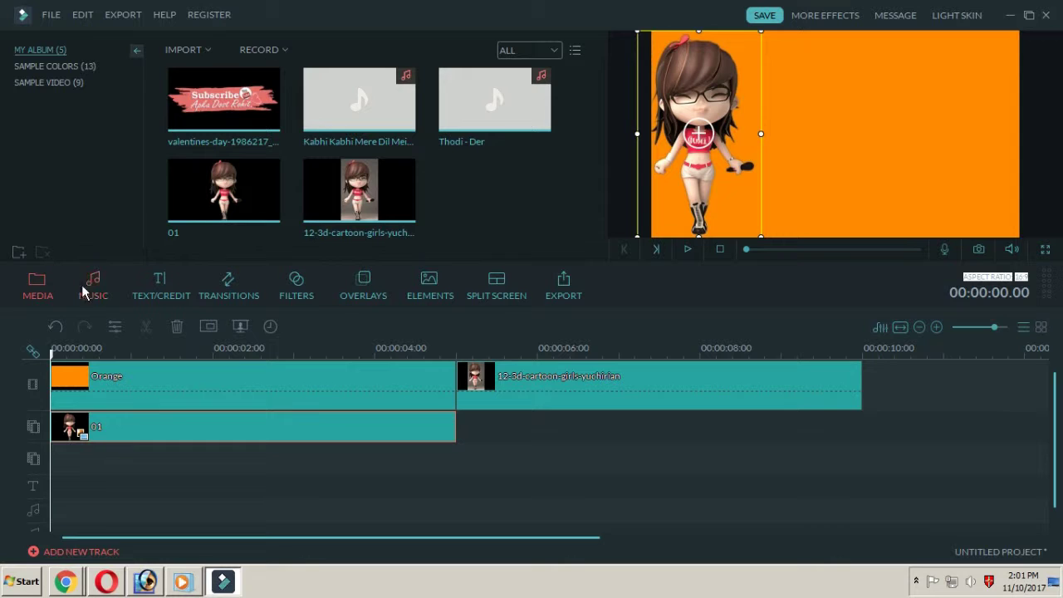
key("Delete")
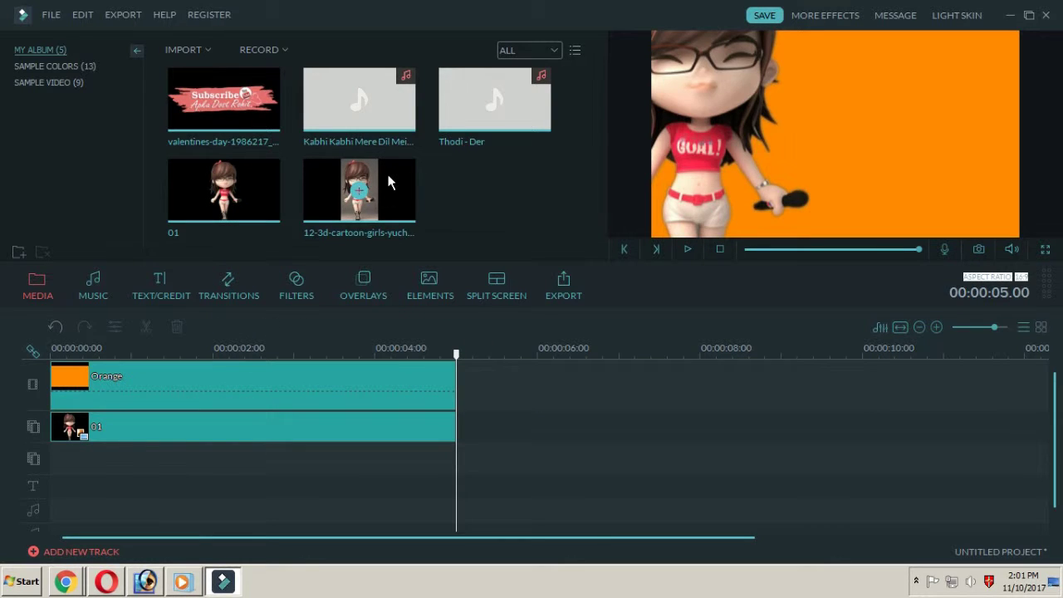
Put the 12-3d-cartoon-girls-yuchirian image on track three, set beside the smaller cut-out girl.
mouse_move(388, 178)
left_mouse_down()
mouse_move(454, 403)
mouse_move(250, 476)
left_mouse_up()
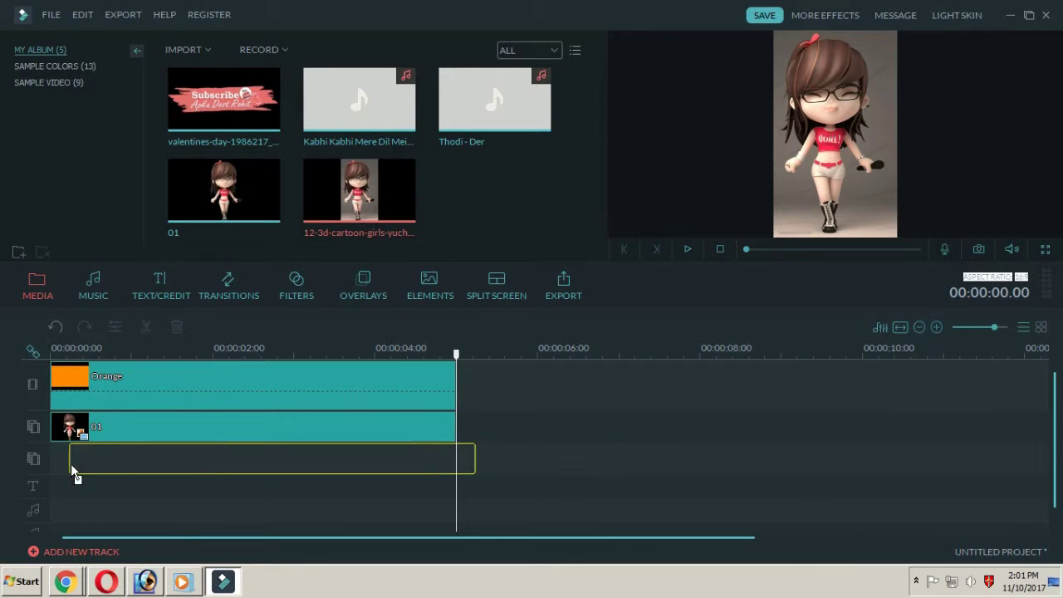
left_click_drag(53, 466, 141, 456)
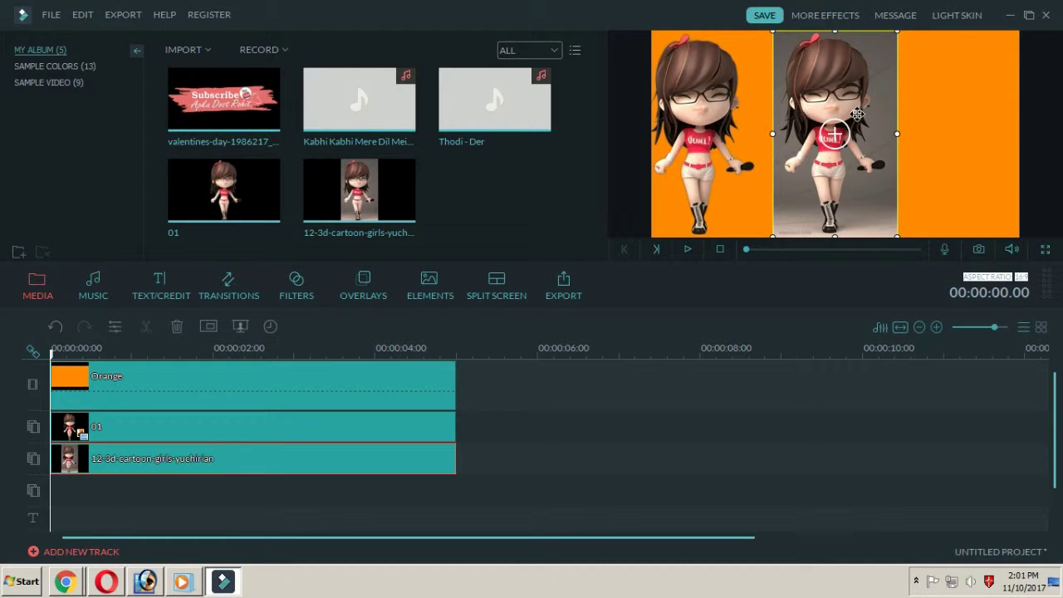
left_click_drag(858, 114, 870, 116)
left_click_drag(712, 141, 729, 178)
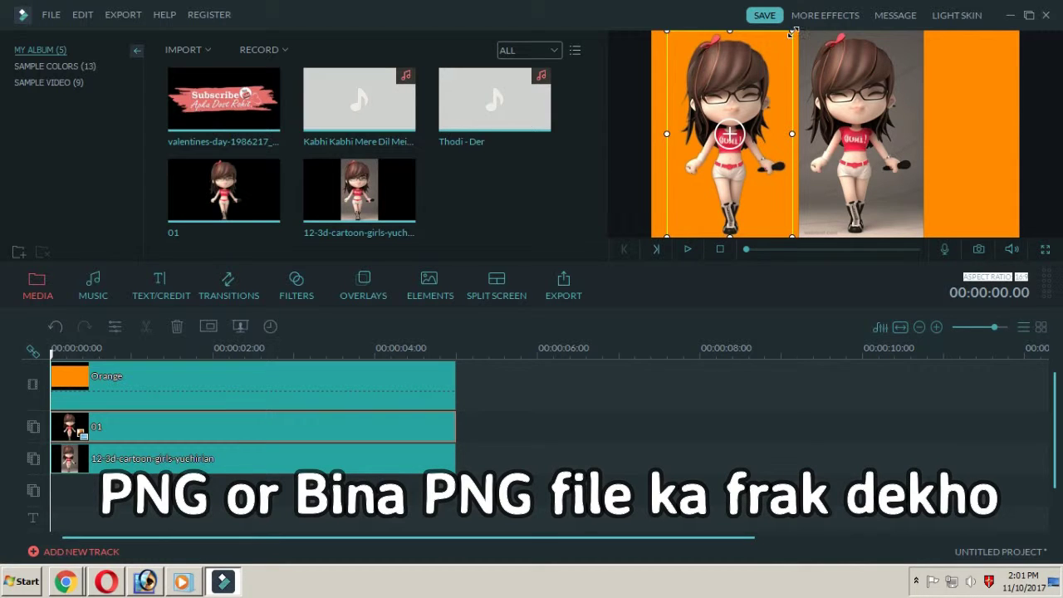
left_click_drag(779, 49, 756, 100)
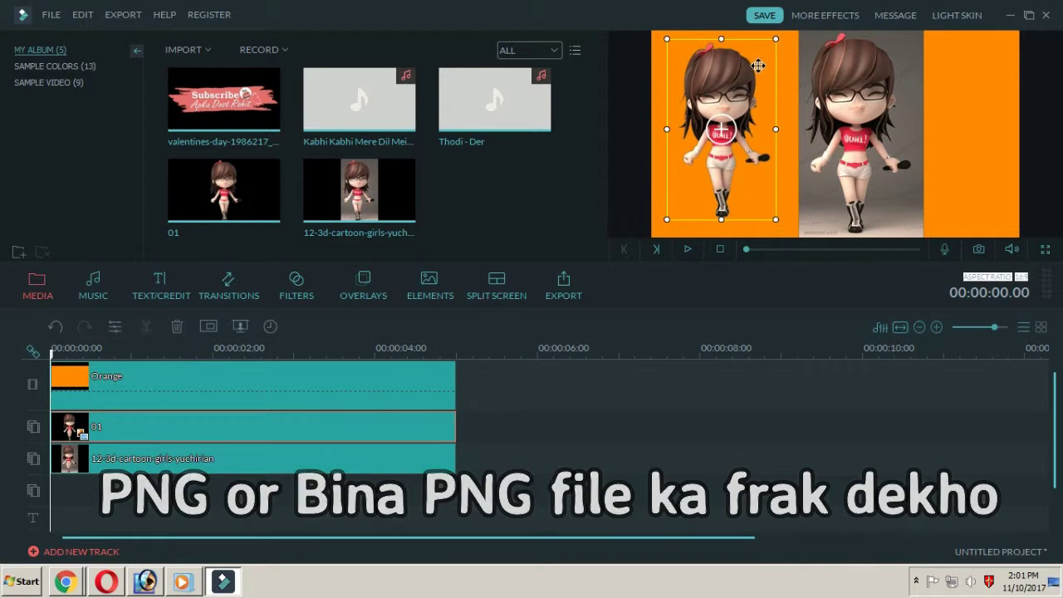
left_click(860, 193)
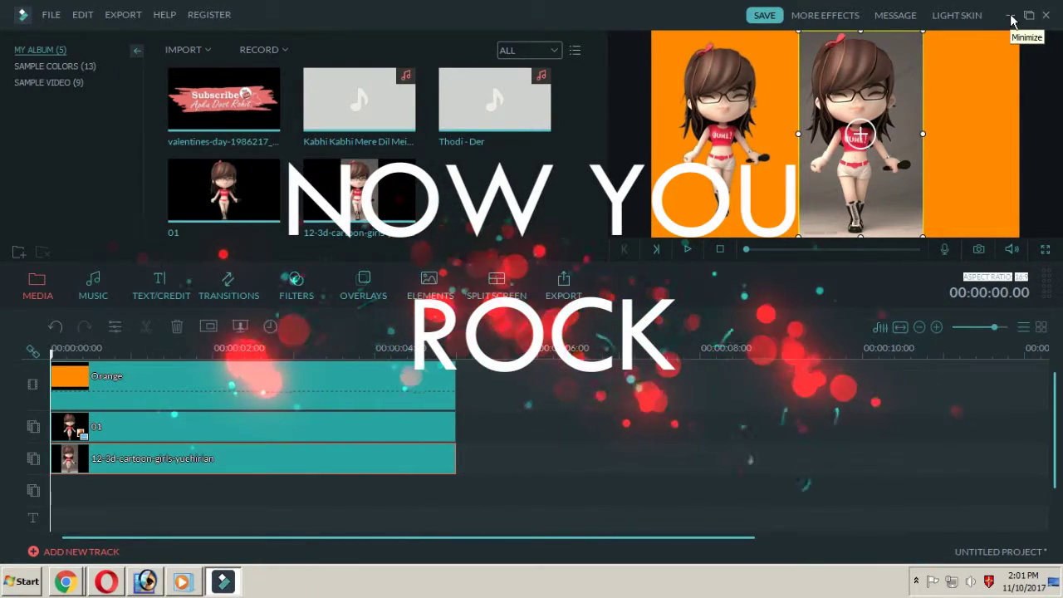
Minimize Filmora so the Windows desktop shows.
left_click(1010, 16)
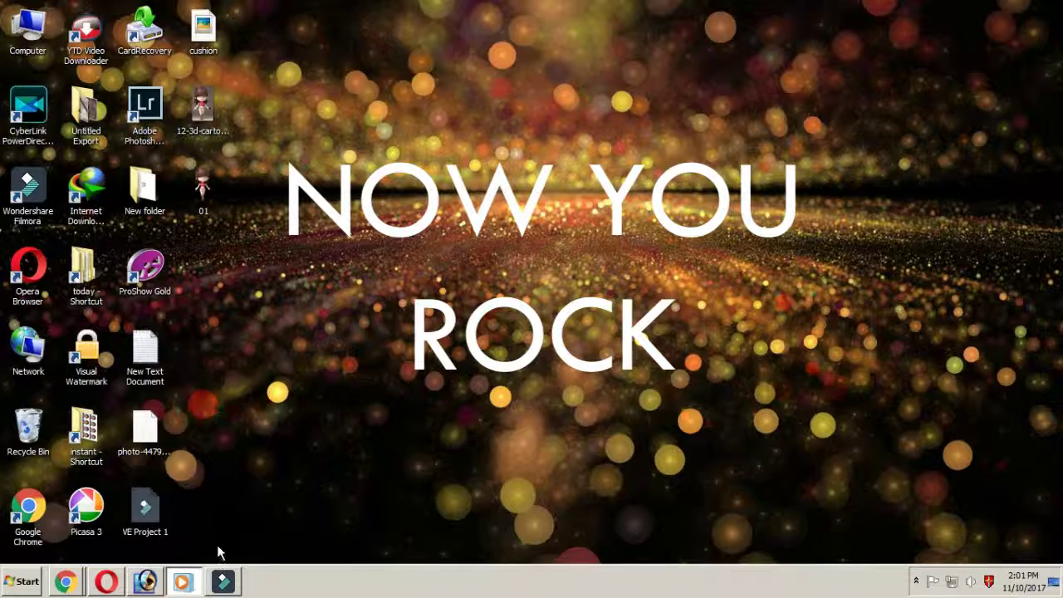